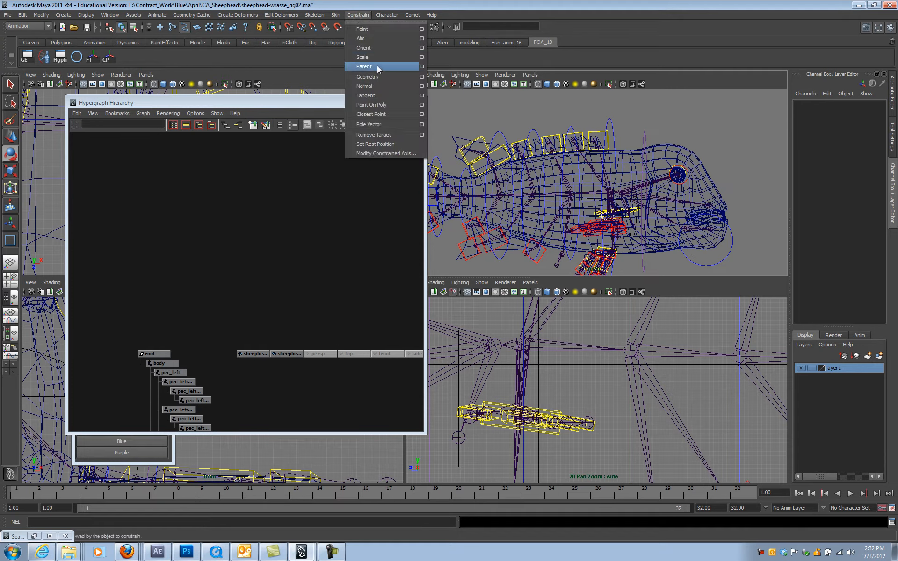
Reset the Parent constraint options to their defaults and close the options.
click(422, 67)
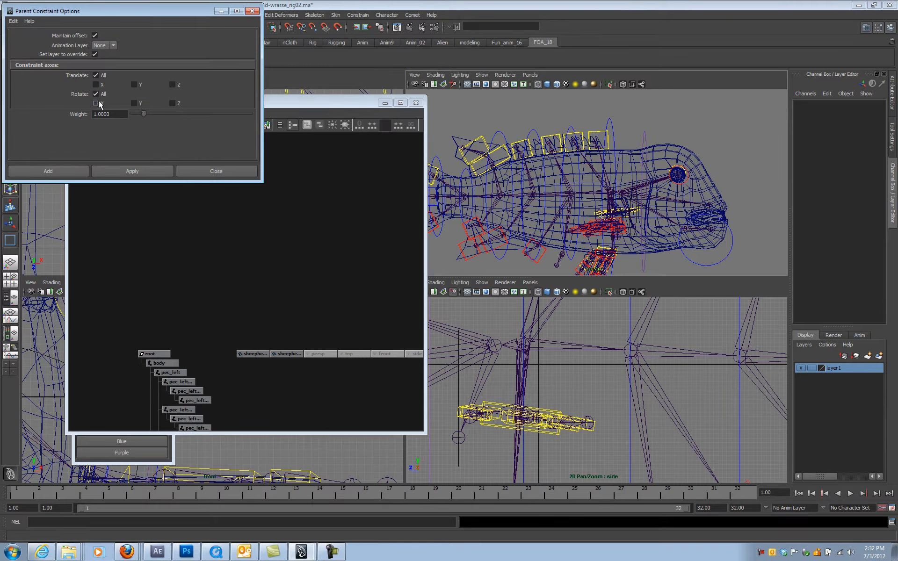
click(14, 21)
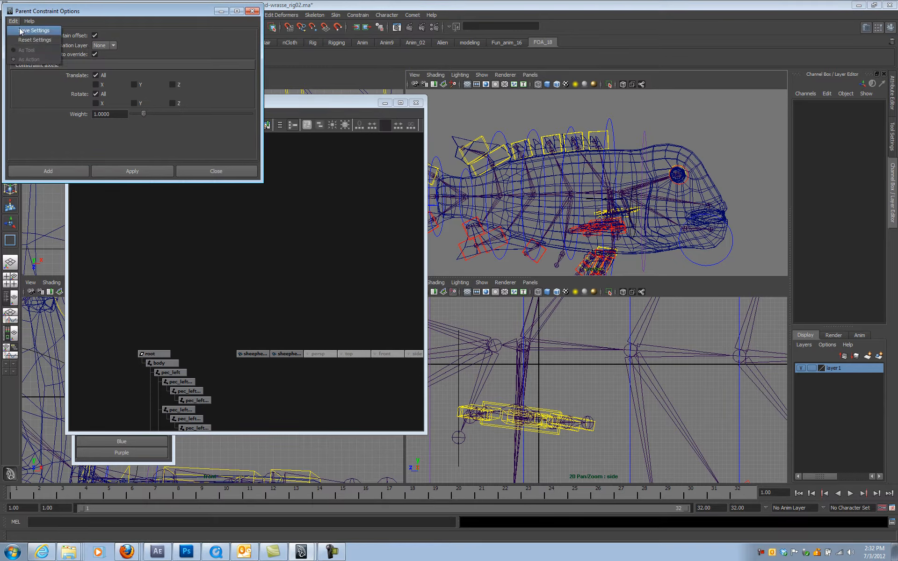
click(34, 40)
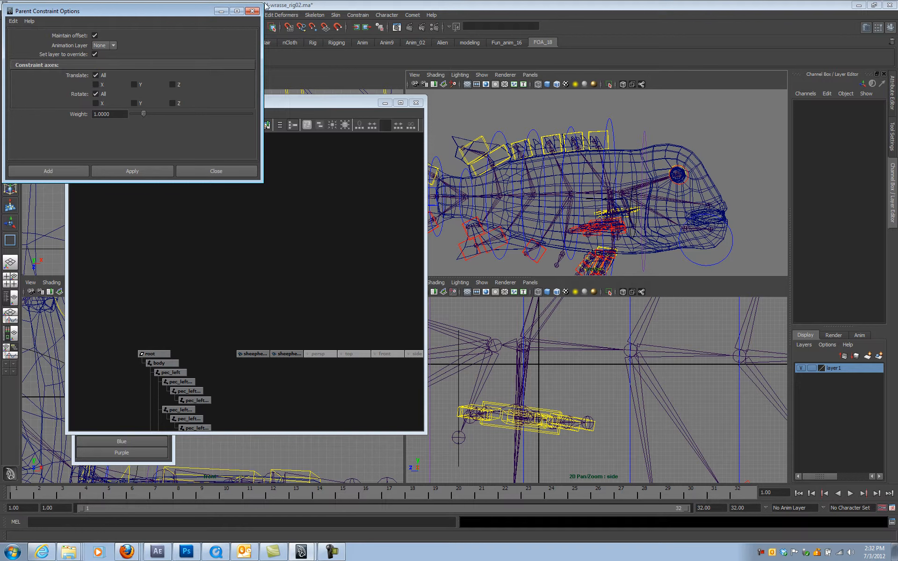
click(252, 11)
Add the Parent constraint command to the FOA_18 shelf.
click(387, 16)
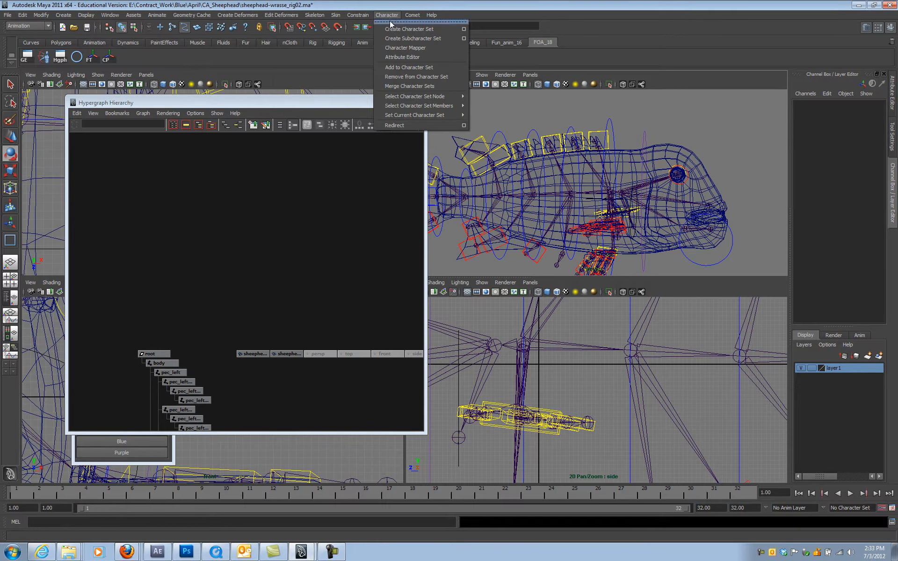
mouse_move(356, 20)
ctrl+shift+click(376, 66)
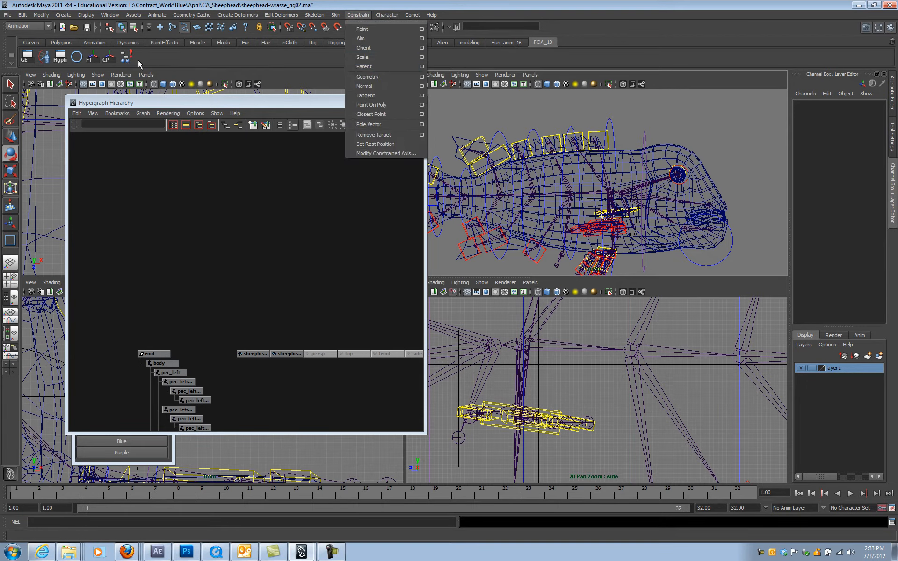
Select the L_eye control and hide polygons in the perspective view.
click(617, 133)
alt+drag(617, 133, 564, 169)
alt+right_drag(565, 169, 660, 154)
click(660, 150)
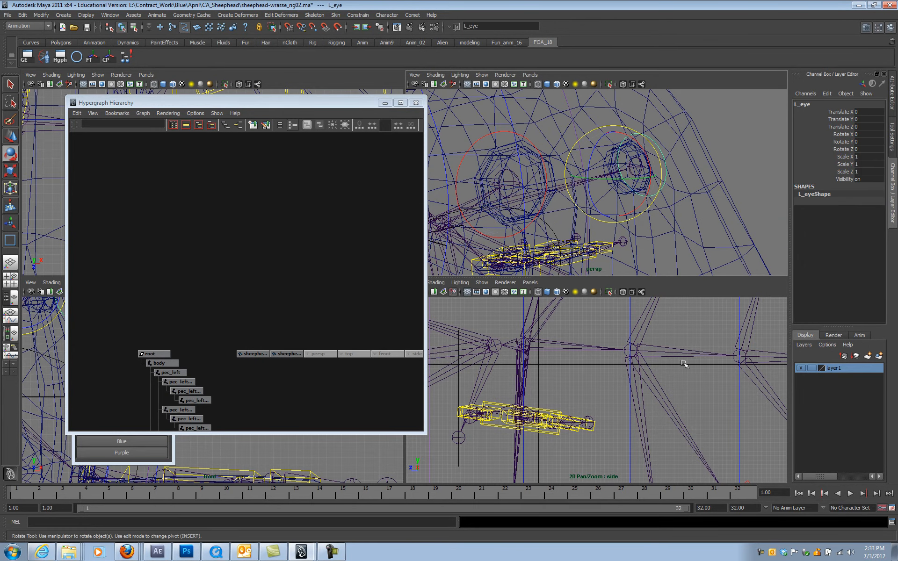
click(482, 75)
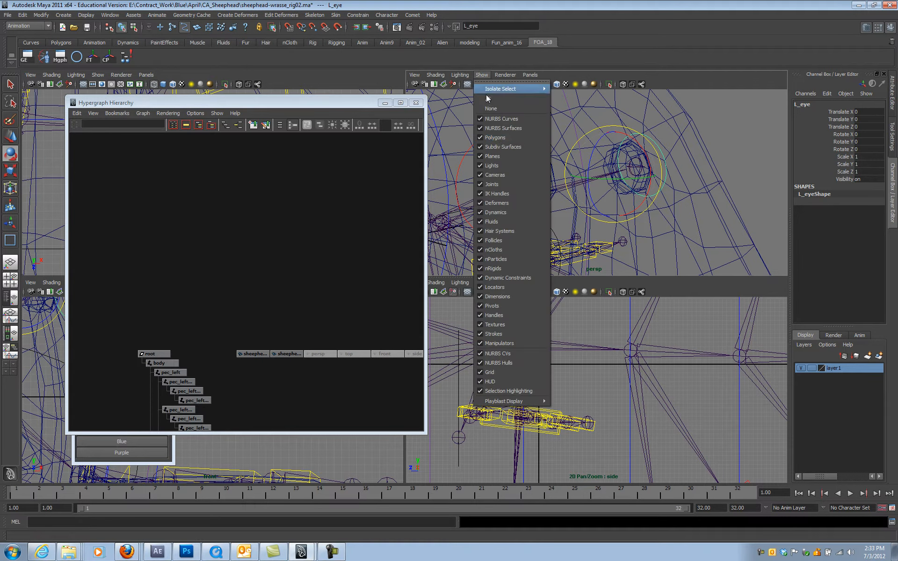
click(493, 136)
alt+drag(646, 161, 603, 173)
key(q)
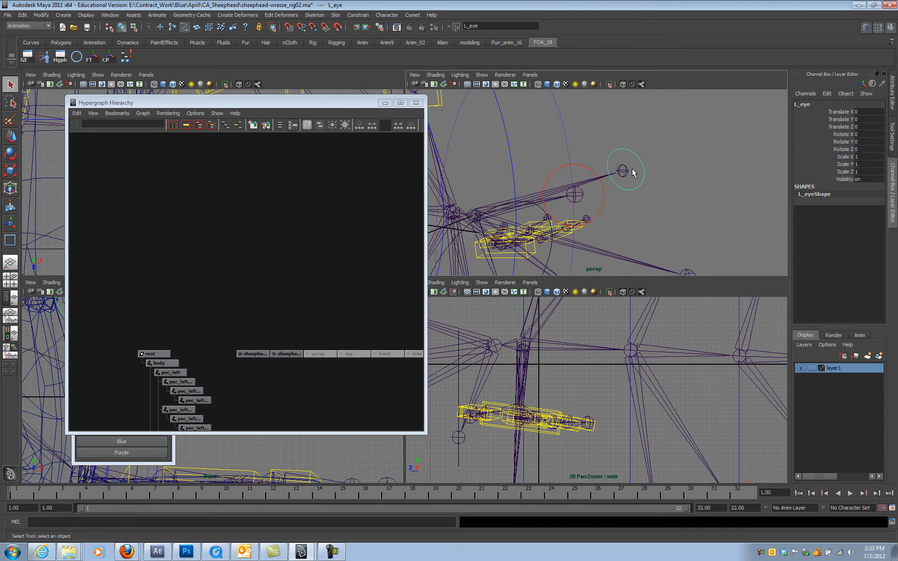
Parent-constrain the eye_left joint to the L_eye control.
click(638, 148)
click(633, 154)
click(624, 170)
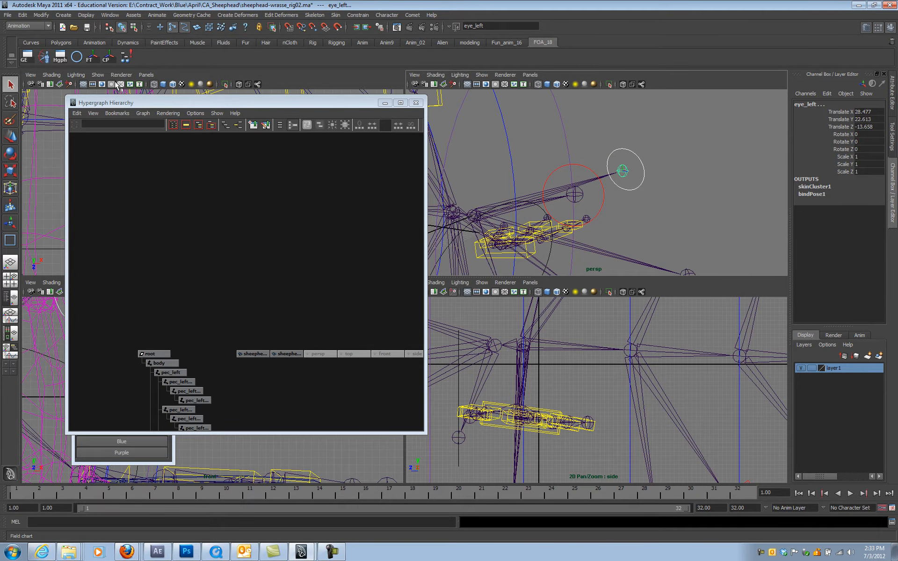
click(126, 57)
Move the Hypergraph window aside and show polygons again in the perspective view.
drag(254, 104, 214, 102)
alt+drag(591, 166, 578, 153)
click(481, 75)
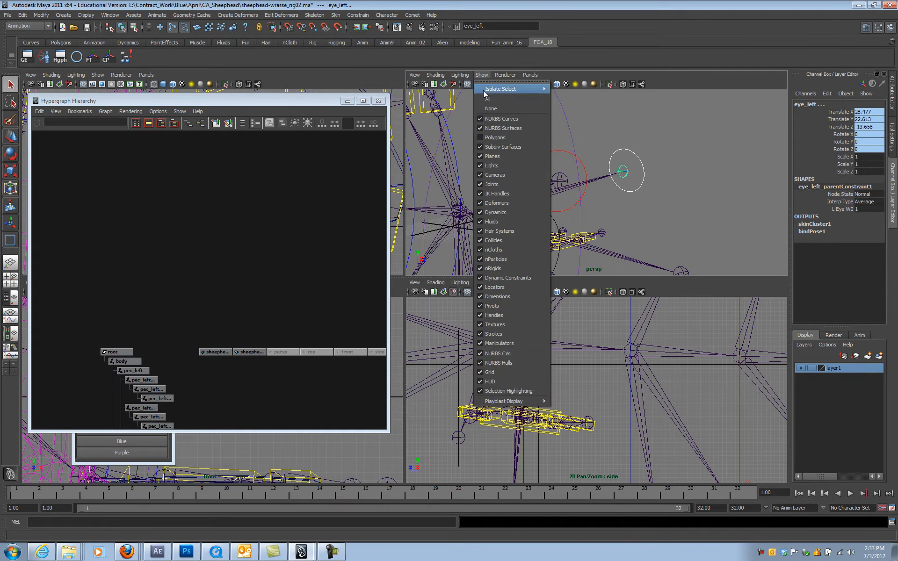
click(491, 137)
click(700, 133)
alt+drag(700, 134, 701, 158)
Test the L_eye control by moving and rotating it in textured display, undoing each change.
click(638, 165)
key(w)
key(ctrl+z)
key(6)
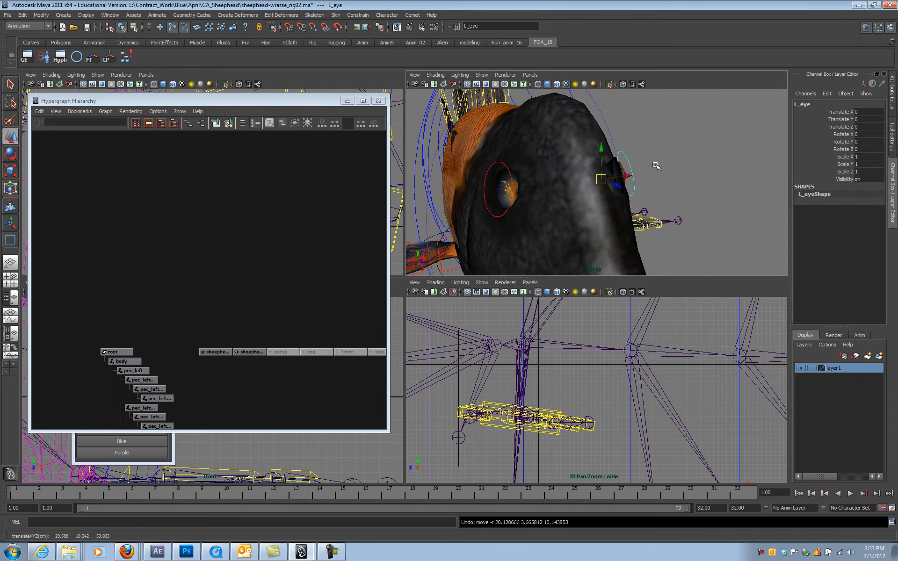
key(f)
key(e)
drag(607, 178, 708, 171)
key(ctrl+z)
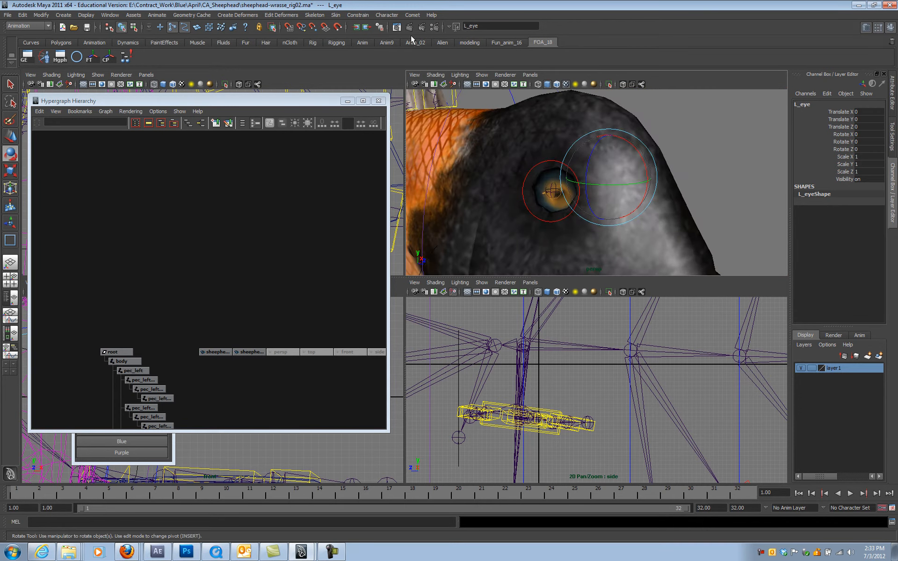
Return to wireframe display and apply parent and scale constraints from the gills control to the gills joint.
alt+drag(491, 190, 578, 204)
key(4)
click(605, 166)
key(q)
click(563, 214)
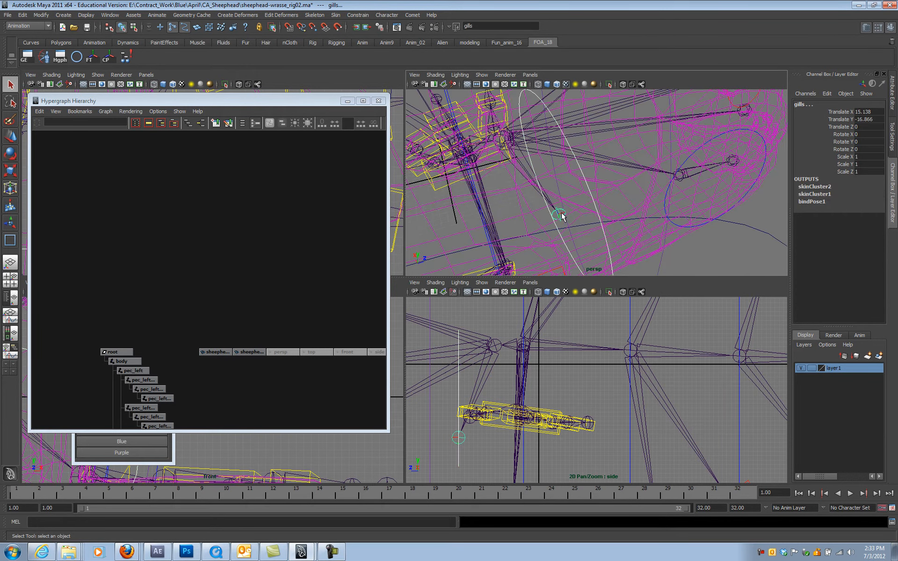
click(126, 57)
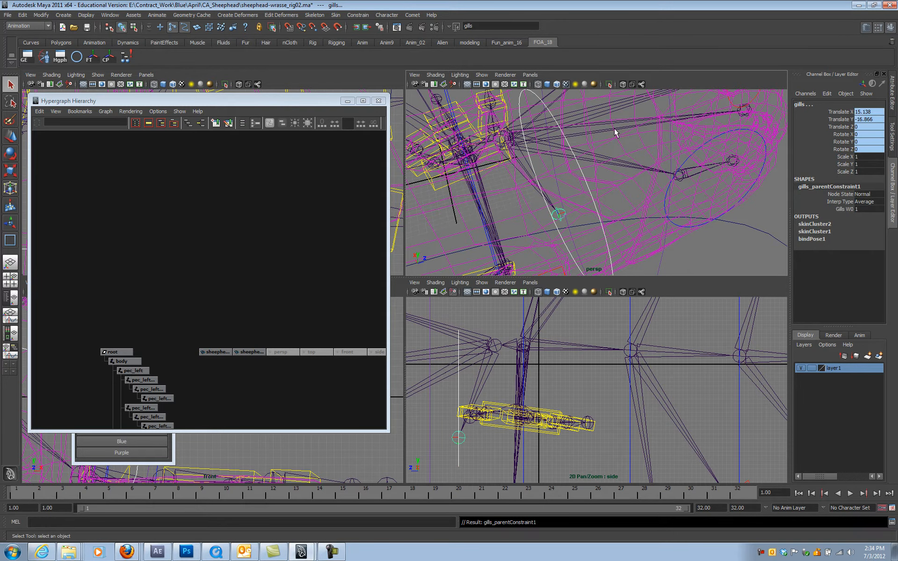
click(358, 15)
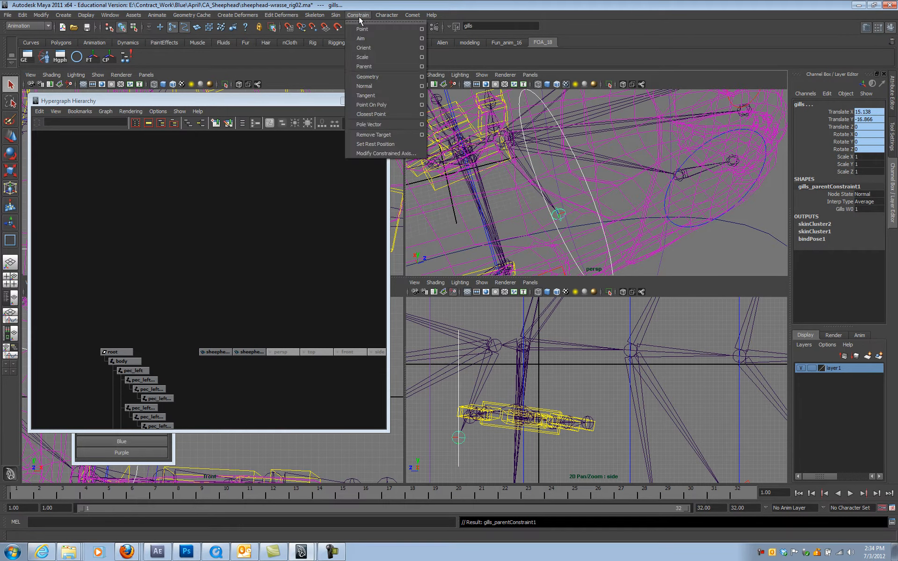
click(362, 57)
Test the gills control by scaling it in textured display, and undo the changes.
mouse_move(564, 173)
alt+mouse_down()
mouse_move(617, 152)
mouse_move(688, 159)
mouse_move(578, 175)
mouse_move(509, 162)
mouse_move(550, 151)
alt+mouse_up()
click(696, 163)
click(689, 167)
key(e)
key(r)
key(6)
mouse_move(628, 182)
mouse_down()
mouse_move(659, 173)
mouse_move(622, 177)
mouse_move(636, 175)
mouse_up()
key(ctrl+z)
alt+drag(632, 177, 563, 198)
key(ctrl+z)
key(ctrl+z)
Return to wireframe display and parent-constrain the jaw joint to the Jaw control.
alt+drag(630, 164, 595, 154)
key(4)
alt+drag(628, 185, 644, 206)
alt+middle_drag(677, 224, 678, 180)
drag(700, 227, 719, 249)
key(q)
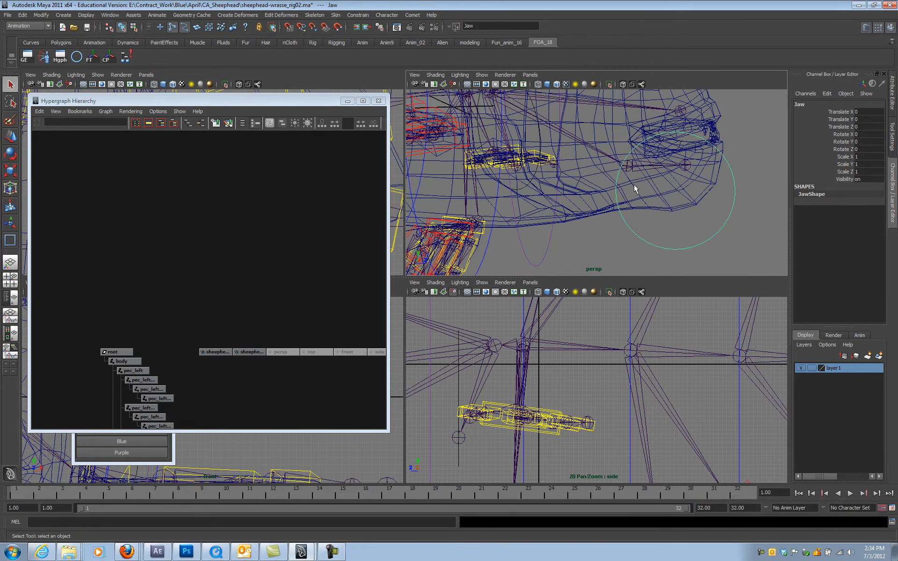
click(631, 167)
click(126, 60)
Parent-constrain the eye_right joint to the R_eye1 control.
alt+drag(603, 145, 652, 160)
alt+middle_drag(642, 152, 624, 236)
alt+drag(625, 236, 613, 185)
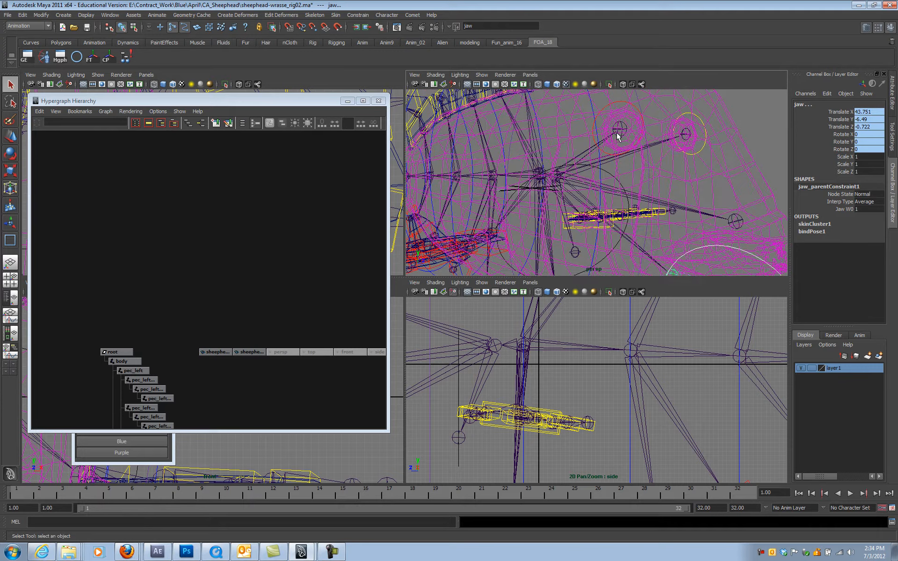
click(618, 104)
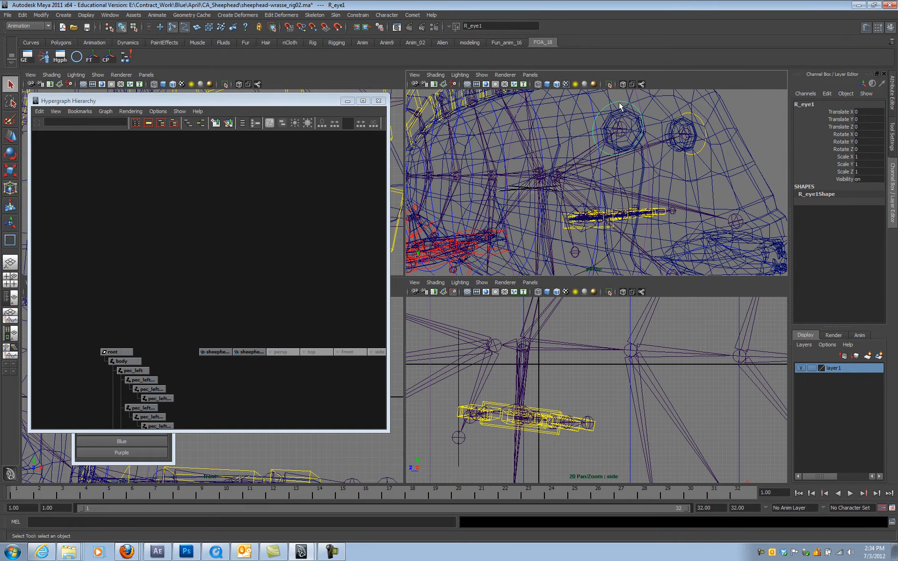
shift+click(621, 138)
click(125, 57)
Parent-constrain the head joint to the Head control.
alt+drag(645, 134, 629, 149)
alt+middle_drag(648, 153, 662, 209)
alt+drag(614, 183, 700, 140)
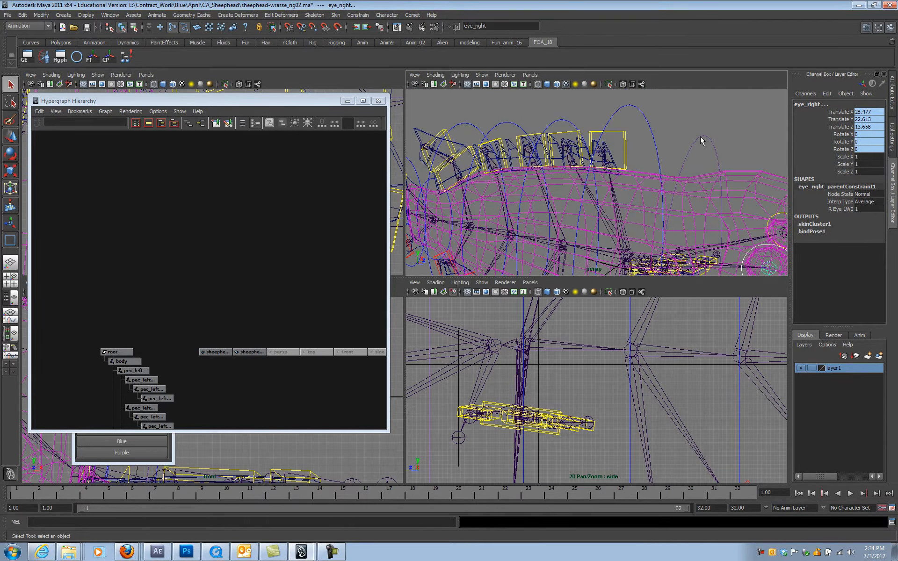
click(700, 139)
alt+drag(704, 192, 620, 178)
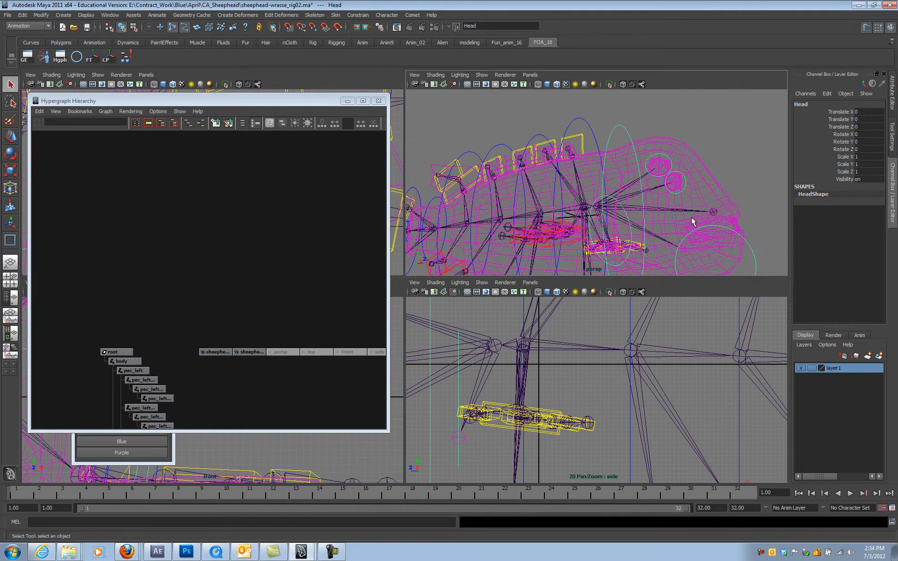
alt+middle_drag(692, 219, 688, 169)
alt+drag(682, 185, 695, 198)
alt+right_drag(696, 198, 725, 181)
alt+drag(725, 181, 618, 181)
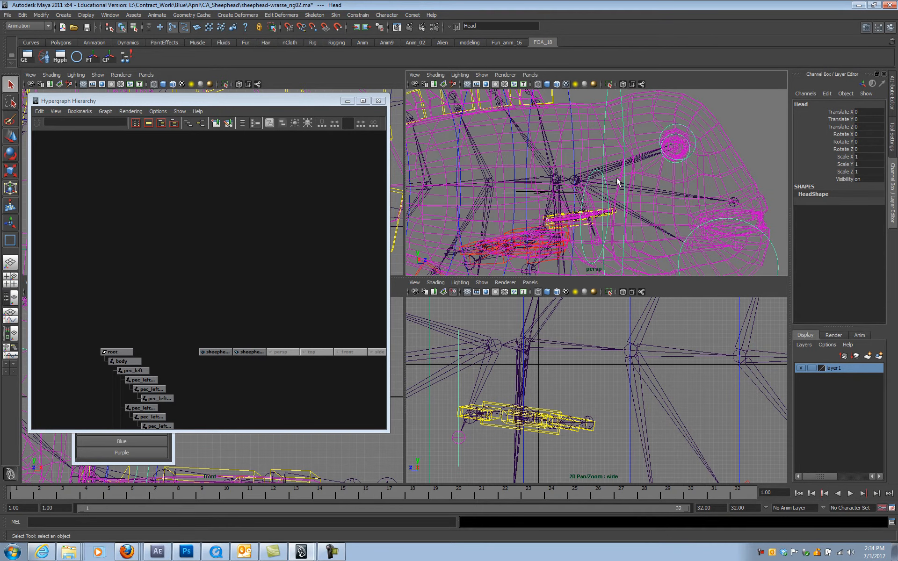
click(576, 178)
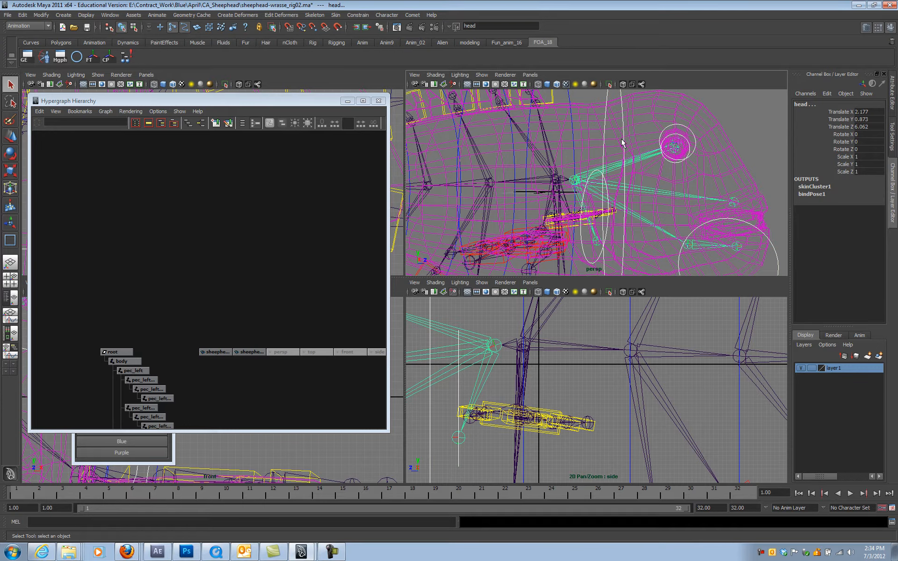
click(125, 58)
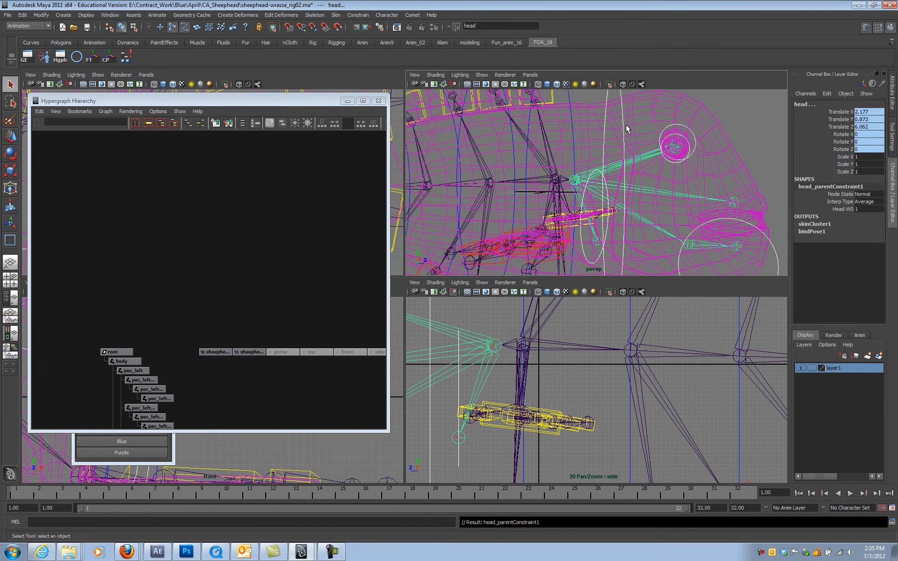
Parent-constrain the pelvic_right_center_02 joint to the pelvic_R_Mid2 control at the tip of the right pelvic fin.
alt+middle_drag(622, 131, 603, 150)
click(686, 115)
click(594, 154)
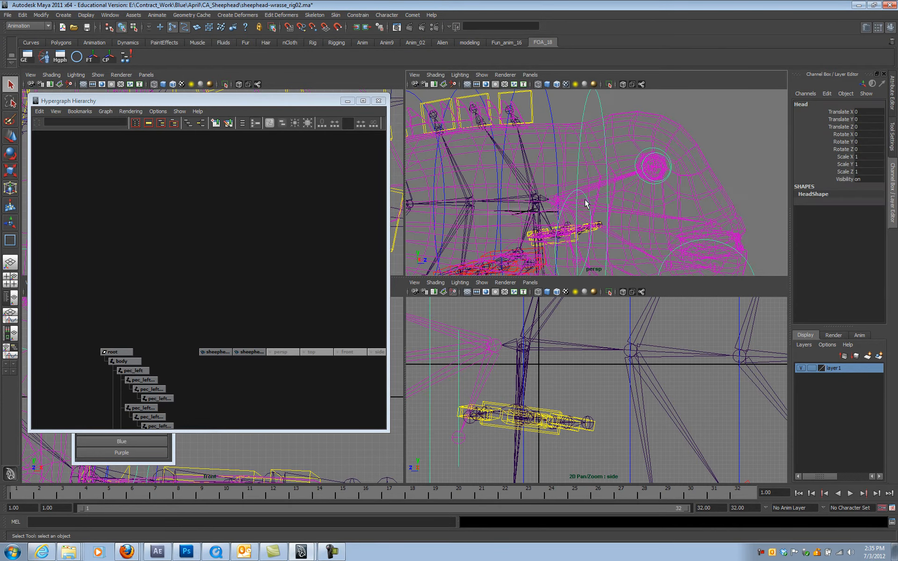
alt+drag(569, 201, 610, 167)
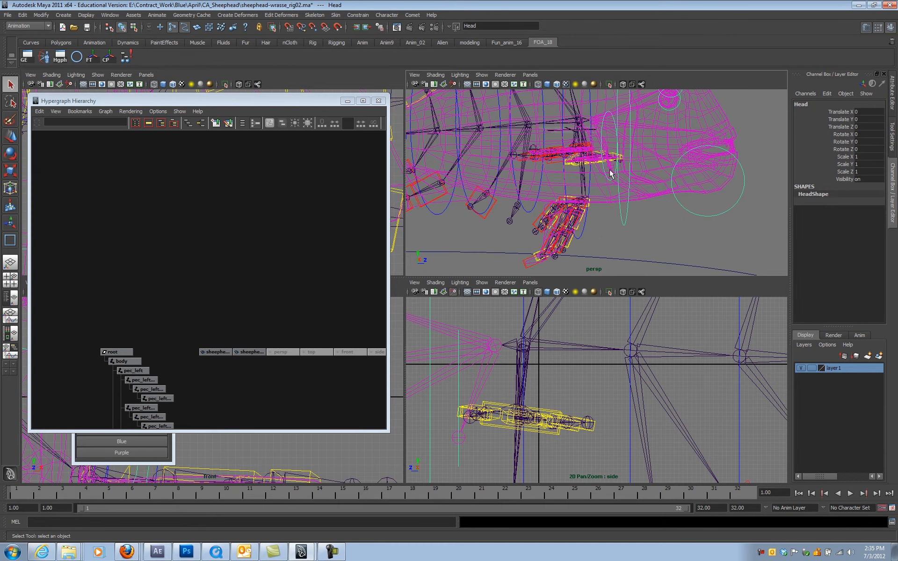
alt+middle_drag(590, 232, 602, 173)
alt+right_drag(560, 203, 652, 205)
alt+middle_drag(627, 207, 655, 195)
alt+drag(543, 202, 597, 234)
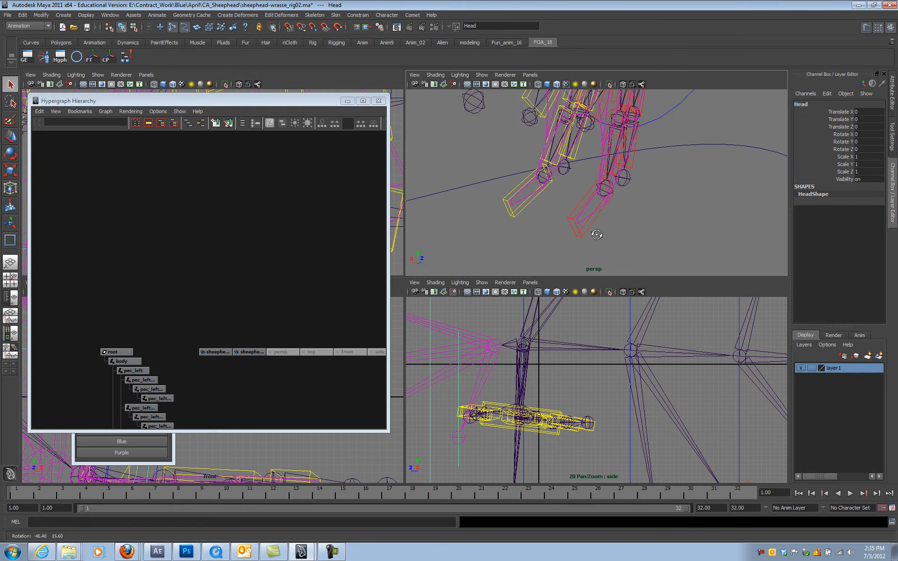
click(585, 228)
shift+click(598, 190)
key(g)
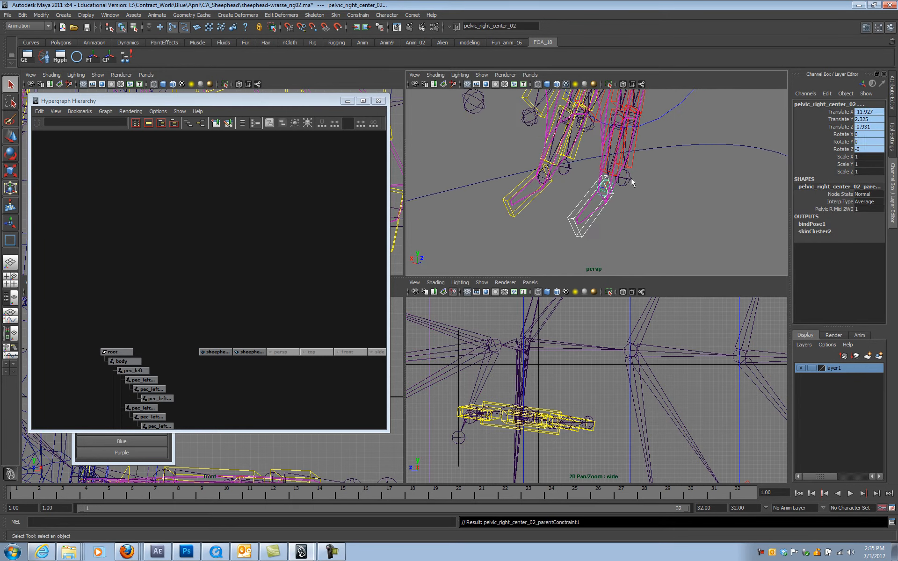
Parent-constrain the pelvic_right_front_01 joint to its box control on the right pelvic fin.
click(632, 162)
alt+drag(634, 163, 625, 189)
shift+click(625, 187)
key(g)
Parent-constrain the right pelvic fin's lower middle joint to the pelvic_R_Mid1 control.
click(596, 219)
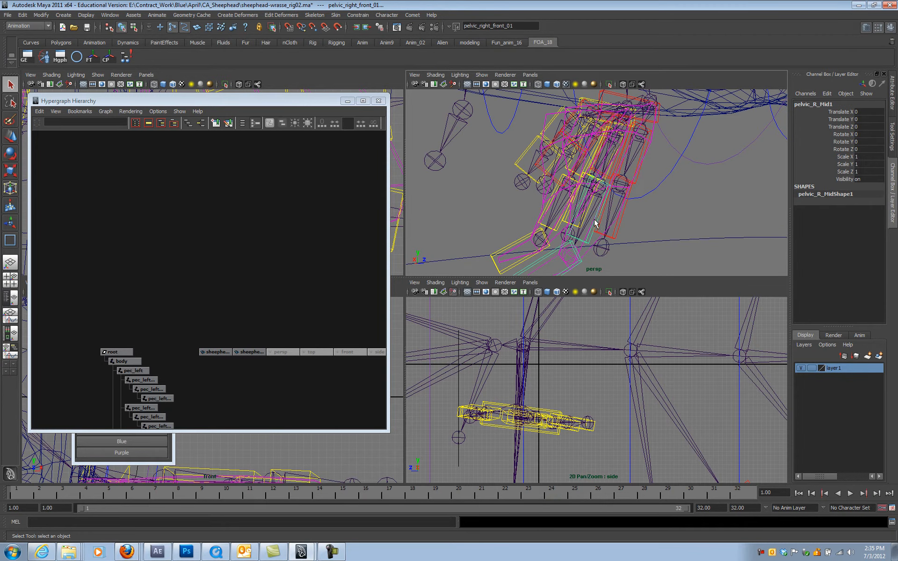
shift+click(593, 192)
alt+drag(593, 192, 507, 182)
shift+click(598, 201)
key(g)
Parent-constrain further right pelvic fin joints to their box controls, including the back joint to pelvic_R_Back.
click(676, 205)
shift+click(661, 193)
key(g)
click(572, 129)
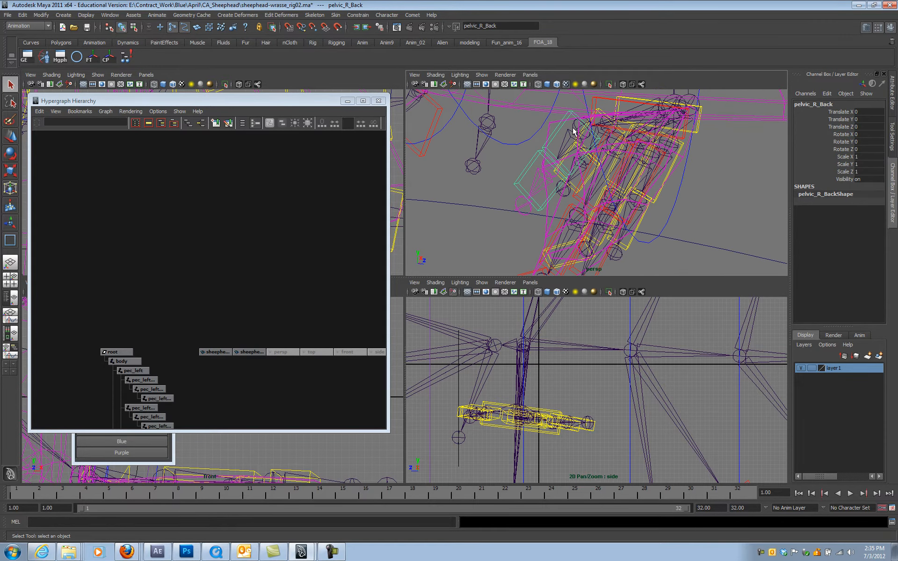
key(g)
Parent-constrain the pelvic_right joint to the box control at the base of the right pelvic fin.
alt+drag(598, 172, 656, 157)
click(615, 188)
click(642, 187)
click(640, 180)
click(659, 170)
shift+click(657, 134)
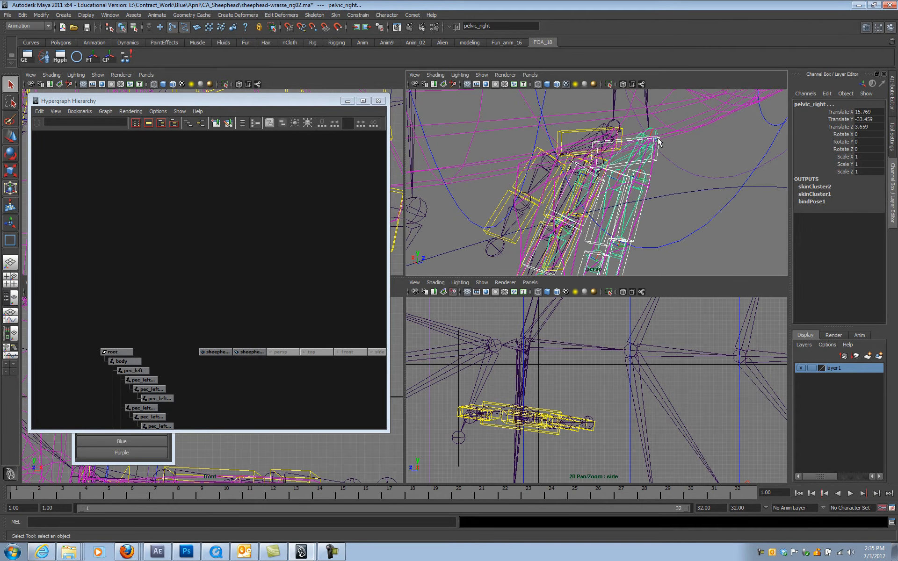
key(g)
Parent-constrain the pelvic_left_center_02 joint to the pelvic_L_Mid2 control at the tip of the left pelvic fin.
alt+drag(589, 172, 687, 243)
alt+middle_drag(687, 243, 685, 186)
alt+drag(686, 186, 719, 206)
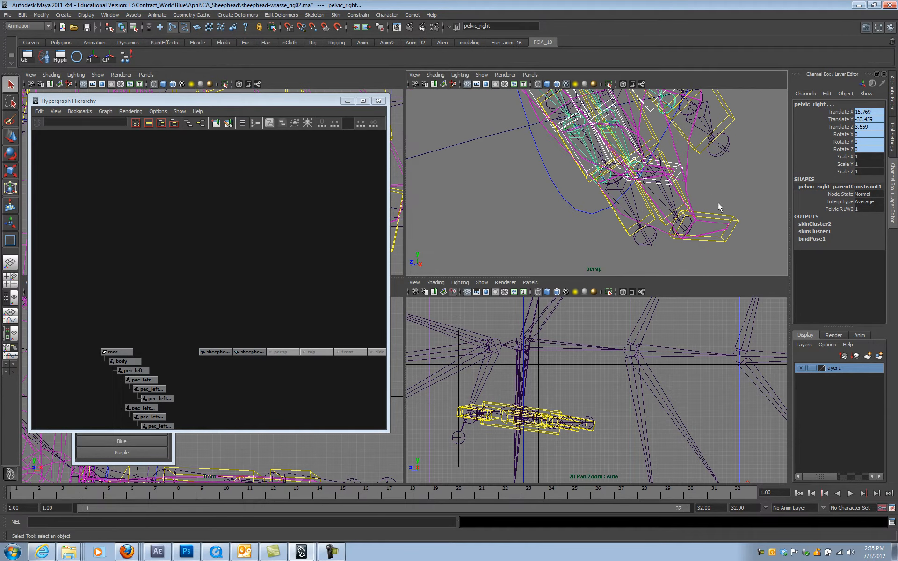
click(716, 226)
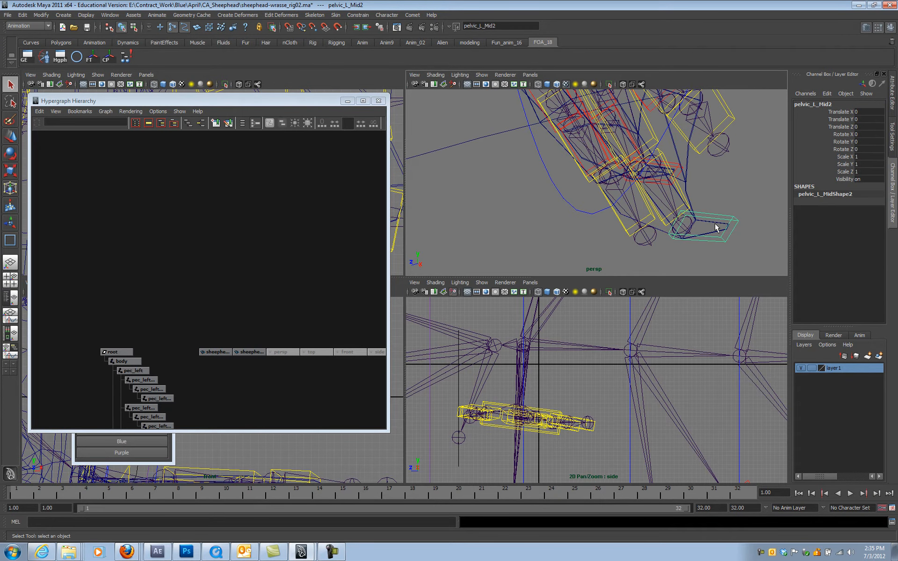
click(688, 223)
key(g)
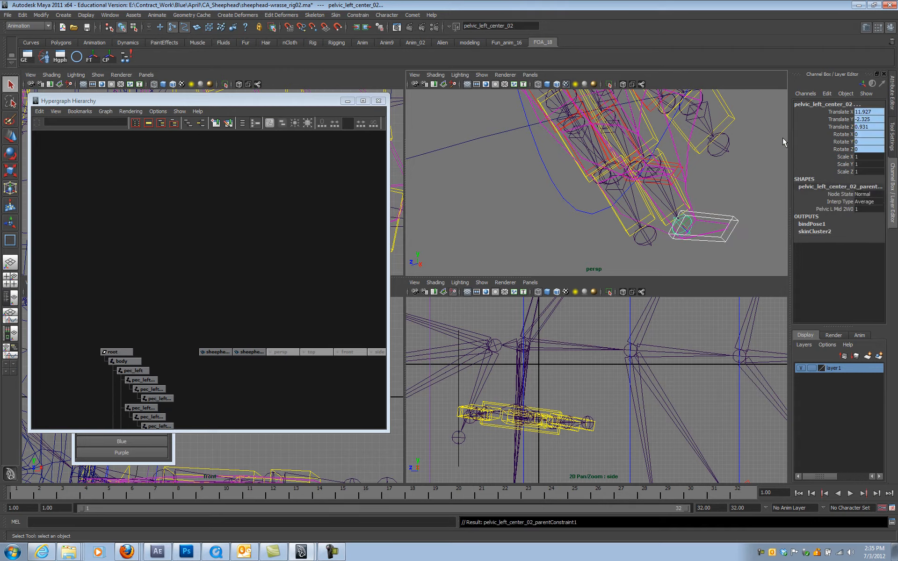
Parent-constrain the left pelvic fin's lower front joint to its box control.
alt+drag(730, 152, 622, 271)
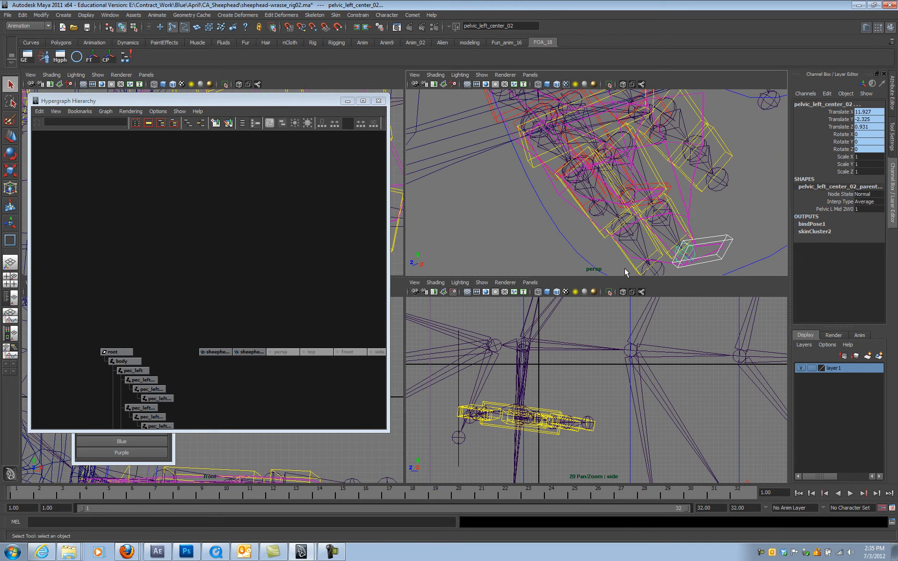
click(631, 266)
shift+click(632, 239)
key(g)
Parent-constrain the pelvic_left_center_01 joint to the pelvic_L_Mid1 control.
click(681, 220)
shift+click(661, 218)
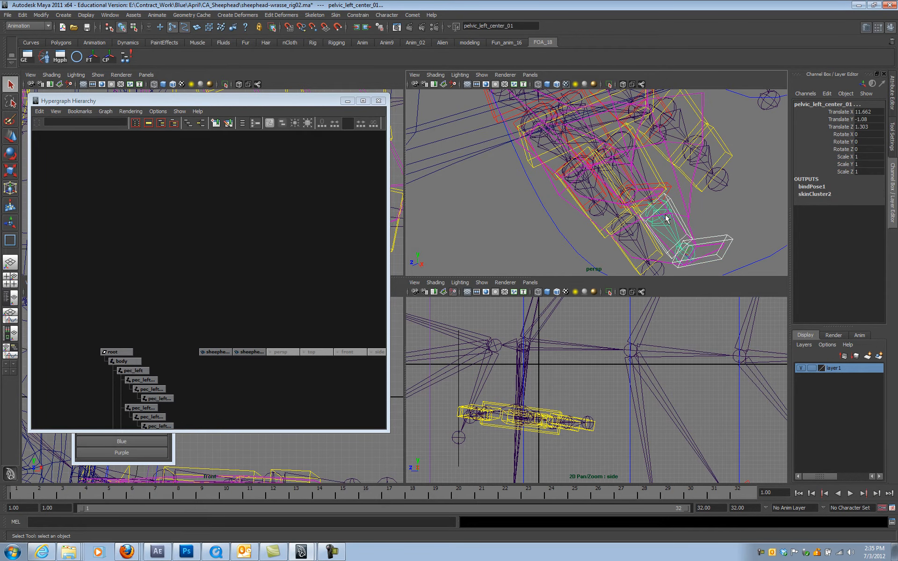
key(g)
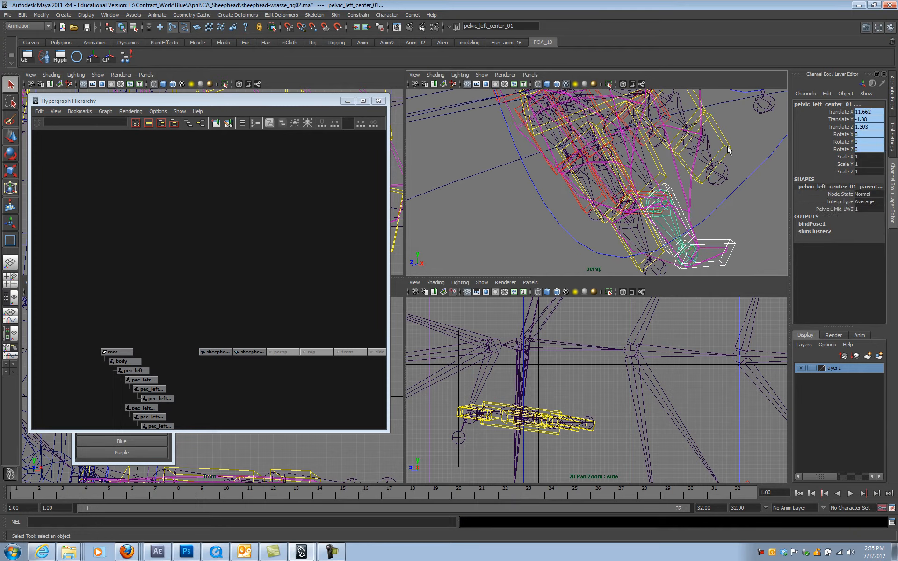
Parent-constrain the left pelvic fin's outer back joint to its box control and pelvic_left_back_00 to pelvic_L_Back.
click(727, 145)
shift+click(706, 150)
key(g)
alt+middle_drag(700, 151, 700, 183)
click(699, 175)
shift+click(681, 188)
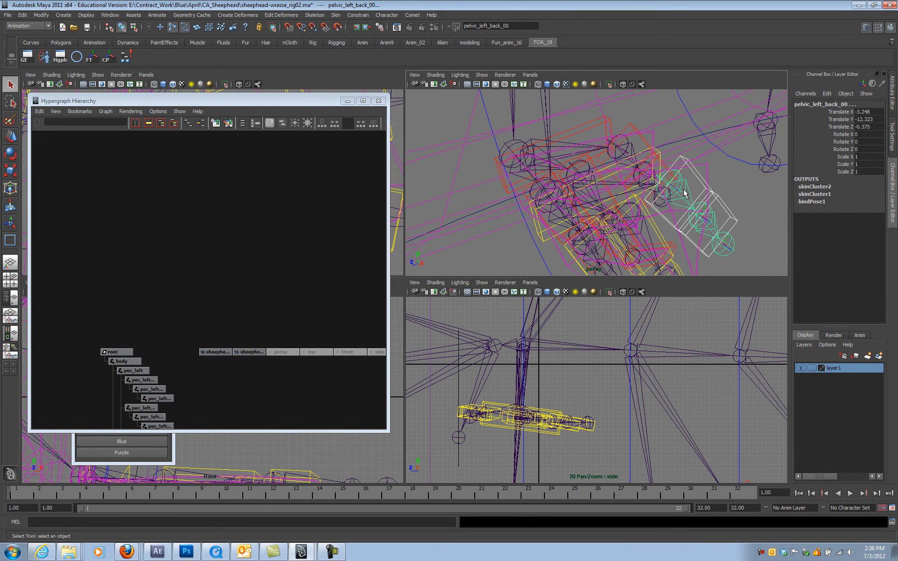
key(g)
Parent-constrain the left pelvic fin's uppermost center joint to the box control around it.
alt+drag(675, 211, 611, 217)
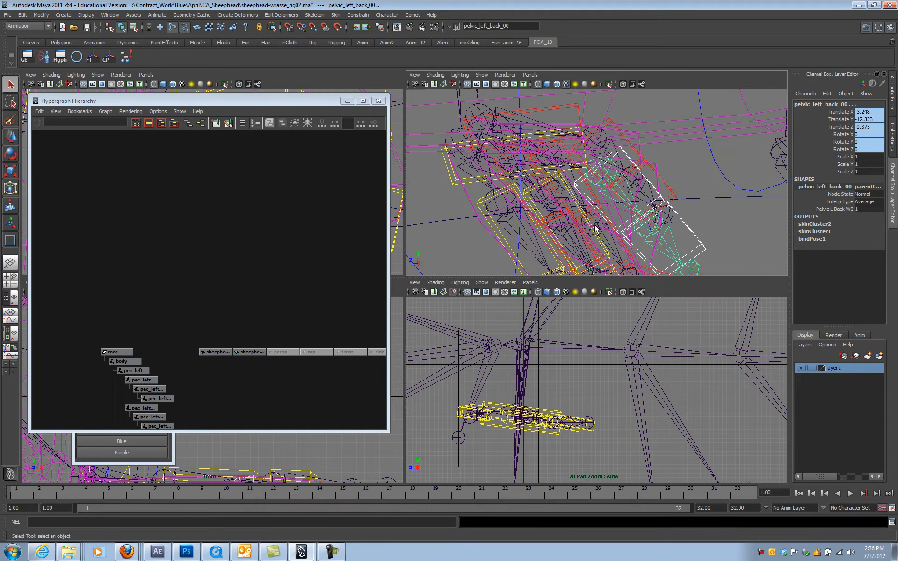
click(593, 230)
alt+drag(583, 232, 556, 226)
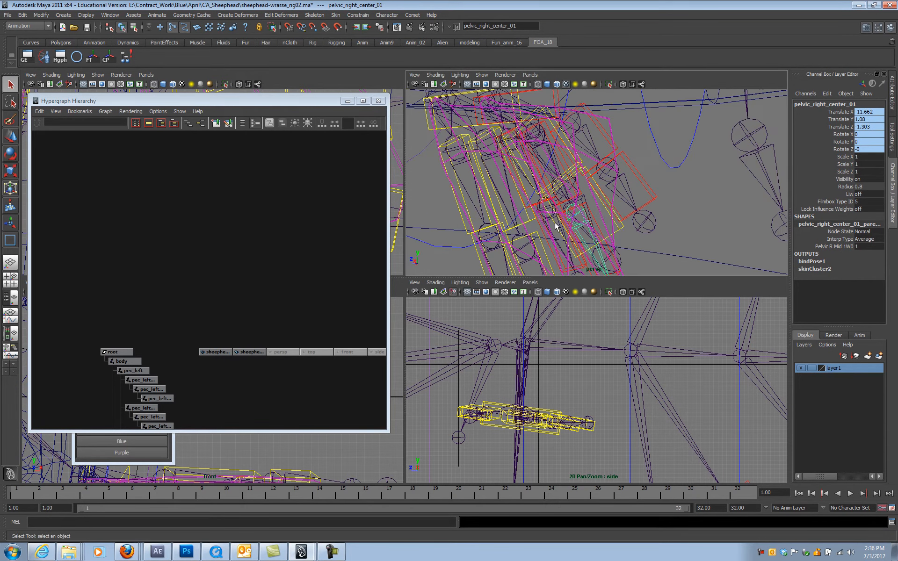
click(525, 220)
shift+click(498, 197)
key(g)
Parent-constrain pelvic_left_front_00 to pelvic_L_Front and the left pelvic fin's base joint to its box control.
click(461, 207)
click(467, 198)
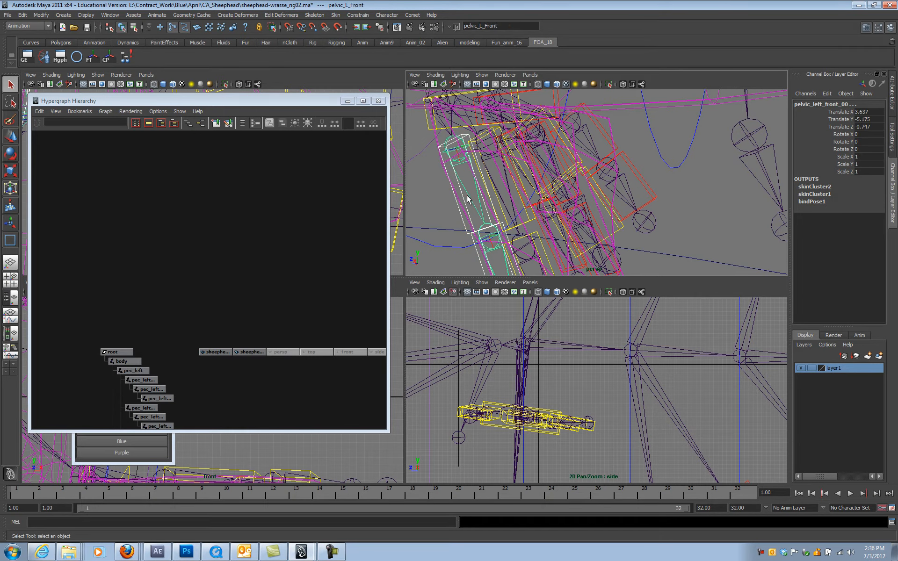
key(g)
alt+drag(468, 198, 465, 198)
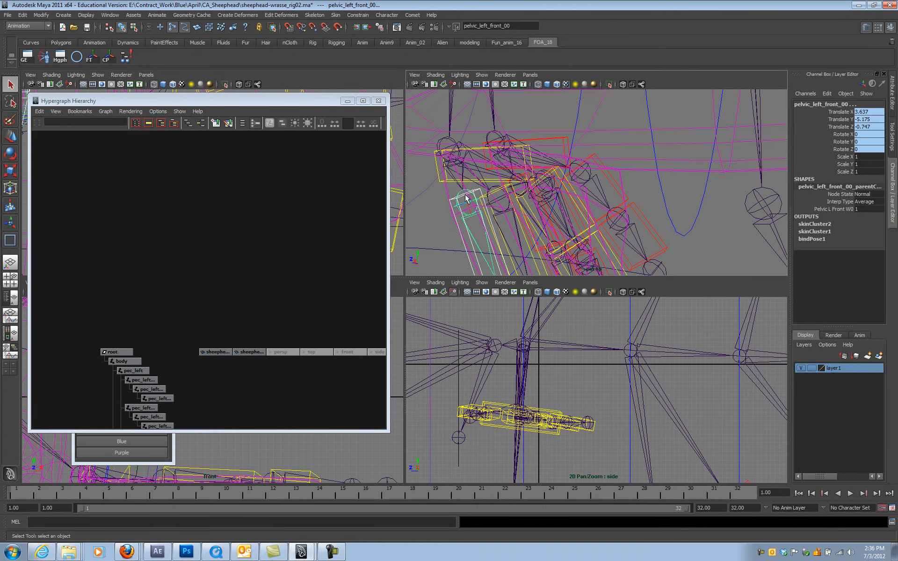
click(440, 180)
shift+click(465, 170)
key(g)
Parent-constrain the pec_left_front_01 joint to the L_Fin_Front1 control on the left pectoral fin.
alt+drag(501, 190, 517, 195)
alt+drag(615, 169, 628, 262)
click(628, 264)
click(728, 188)
shift+click(701, 190)
key(g)
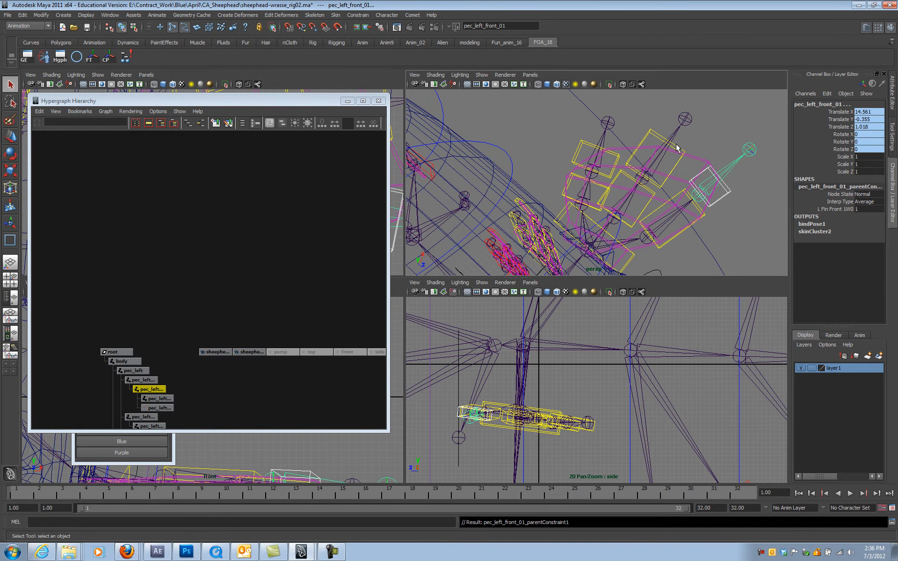
Parent-constrain pec_left_center_01 to the L_Fin_Mid1 control and pec_left_back_01 to the L_Fin_Bottom1 control.
click(664, 171)
shift+click(647, 176)
key(g)
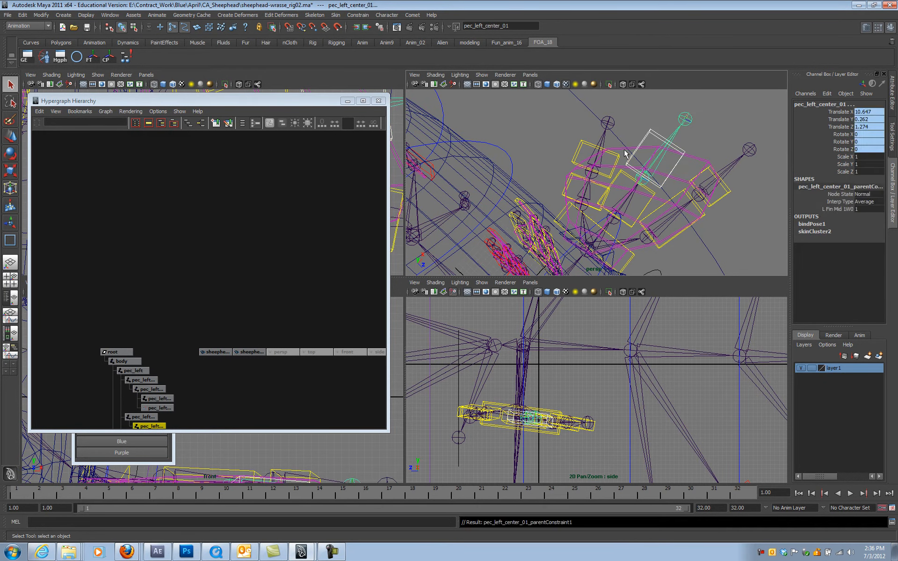
click(615, 161)
shift+click(599, 167)
key(g)
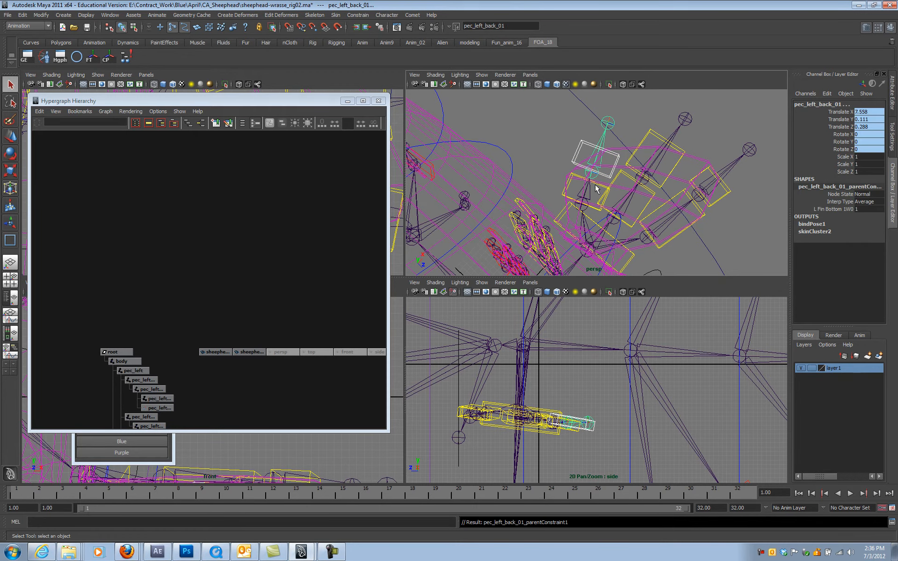
Parent-constrain pec_left_back_00 to L_Fin_Bottom and the left pectoral fin's inner center joint to its box control.
click(595, 187)
shift+click(592, 202)
key(g)
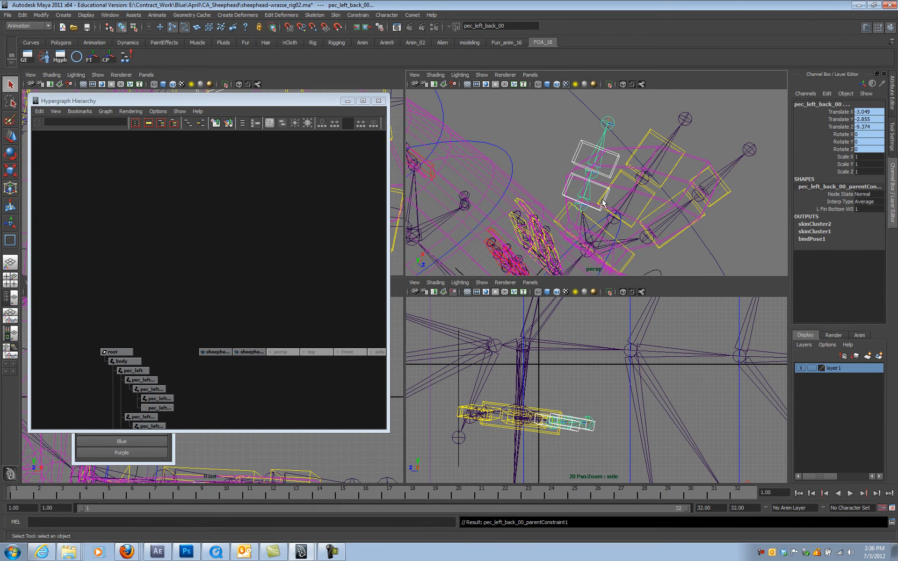
click(649, 204)
shift+click(628, 213)
key(g)
Parent-constrain pec_left_front_00 to L_Fin_Front and the base joint pec_left to L_Fin.
click(675, 242)
shift+click(647, 238)
key(g)
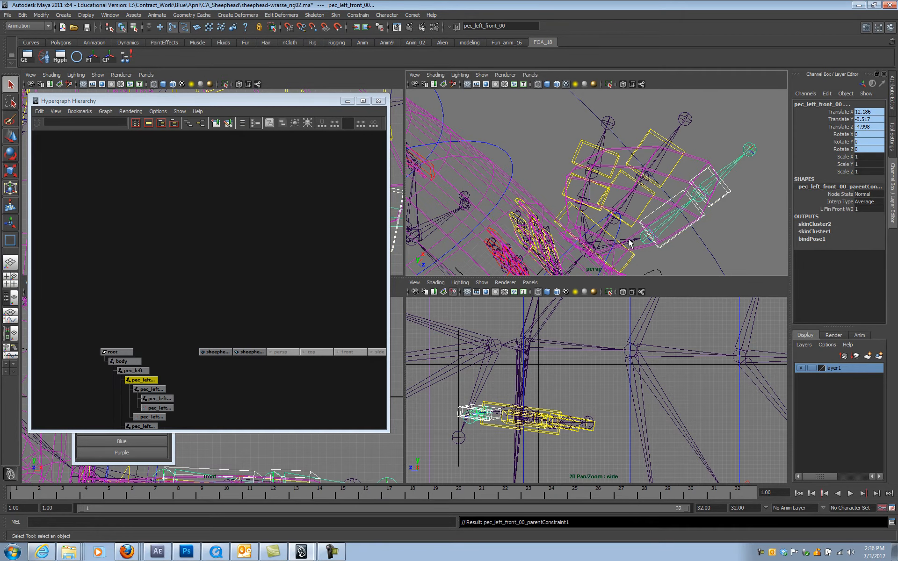
click(630, 252)
shift+click(608, 248)
key(g)
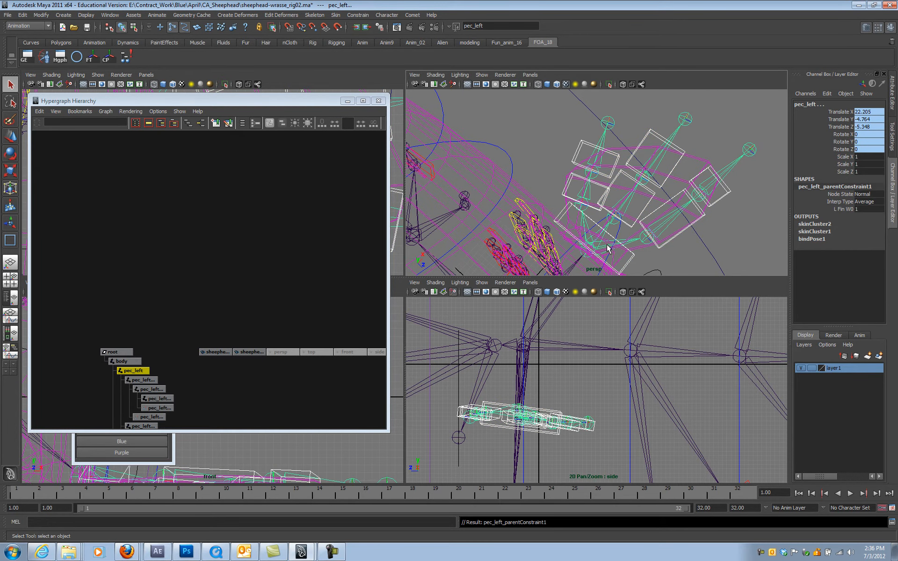
Parent-constrain pec_right_front_01 to R_Fin_Front1 and the right pectoral fin's outer center joint to its box control.
alt+drag(584, 248, 605, 248)
click(598, 234)
shift+click(594, 236)
key(g)
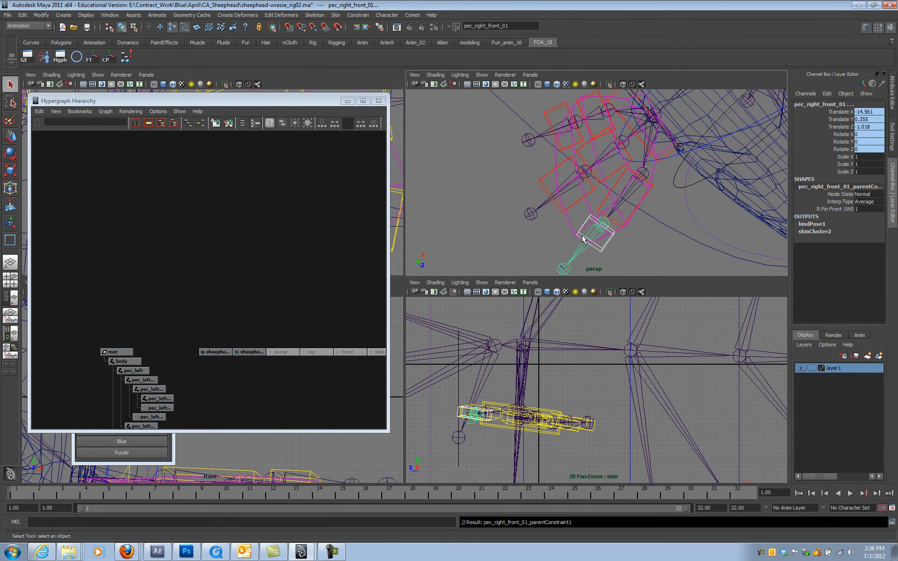
click(570, 196)
shift+click(571, 184)
key(g)
Parent-constrain the right pectoral fin's outer back joint to R_Fin_Bottom1 and its inner back joint to R_Fin_Bottom.
click(567, 145)
click(573, 140)
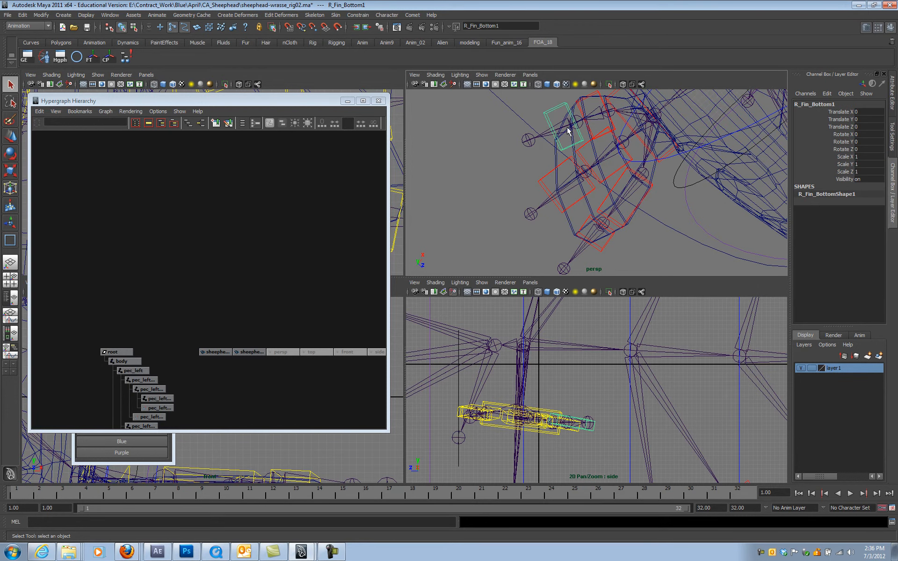
shift+click(571, 134)
key(g)
click(609, 128)
click(611, 121)
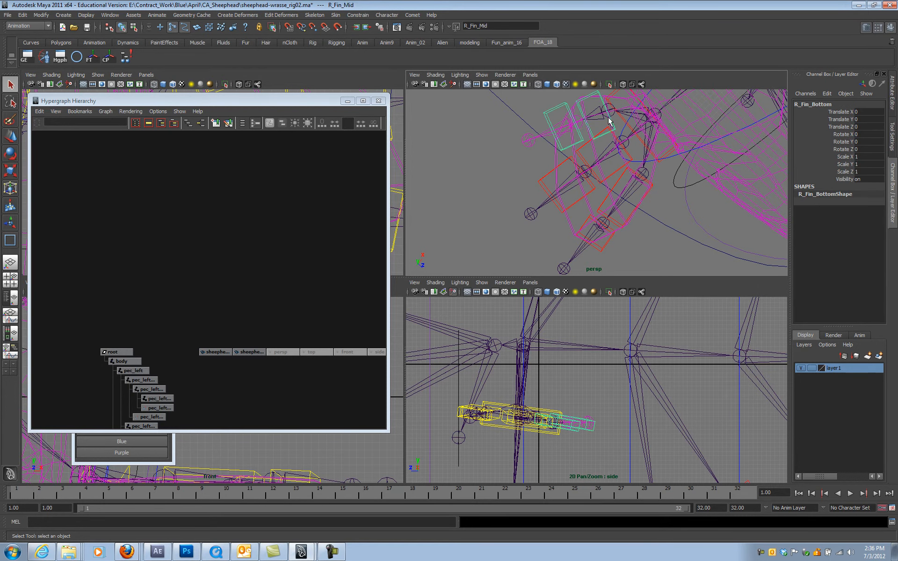
shift+click(602, 111)
key(g)
Parent-constrain the pec_right_center_00 joint to the R_Fin_Mid control.
click(608, 177)
shift+click(610, 157)
key(g)
Parent-constrain pec_right_front_00 to R_Fin_Front and the base joint pec_right to R_Fin1.
click(632, 202)
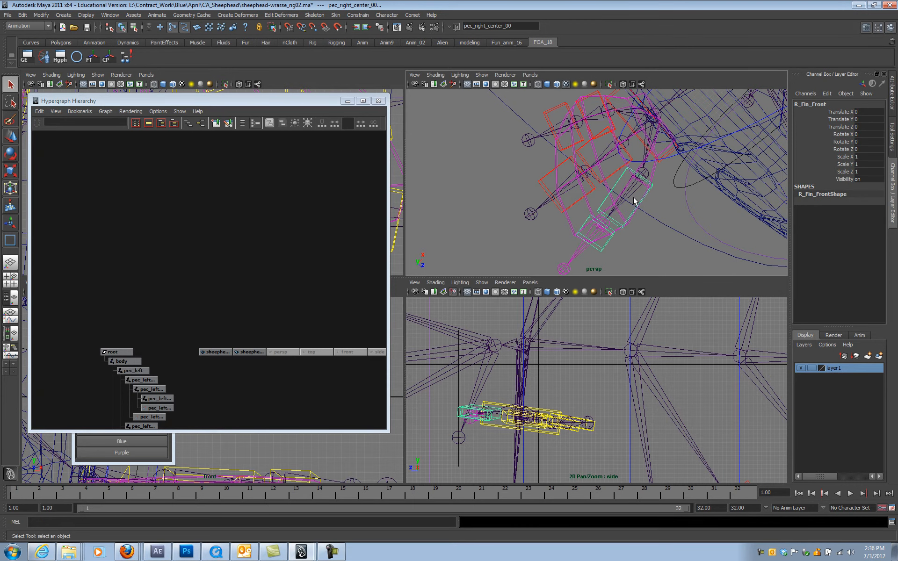
shift+click(629, 197)
key(g)
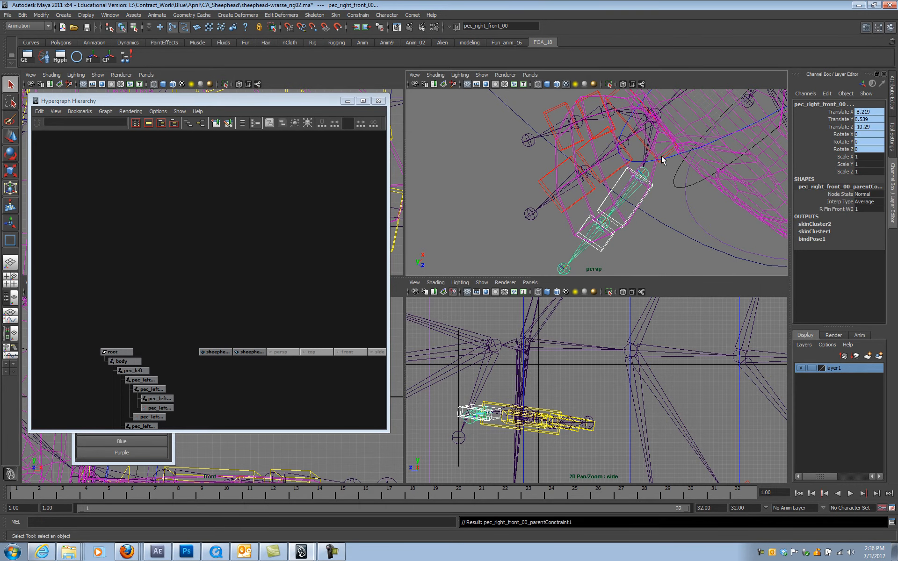
click(661, 160)
click(651, 145)
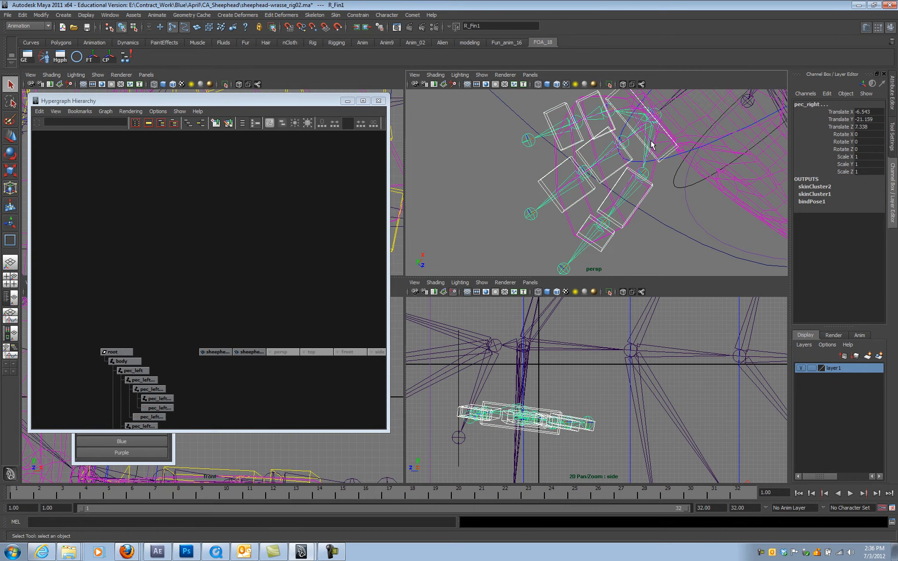
Parent-constrain the anal_b_00 joint to the Anal_F control under the body.
alt+drag(652, 154, 583, 186)
click(573, 183)
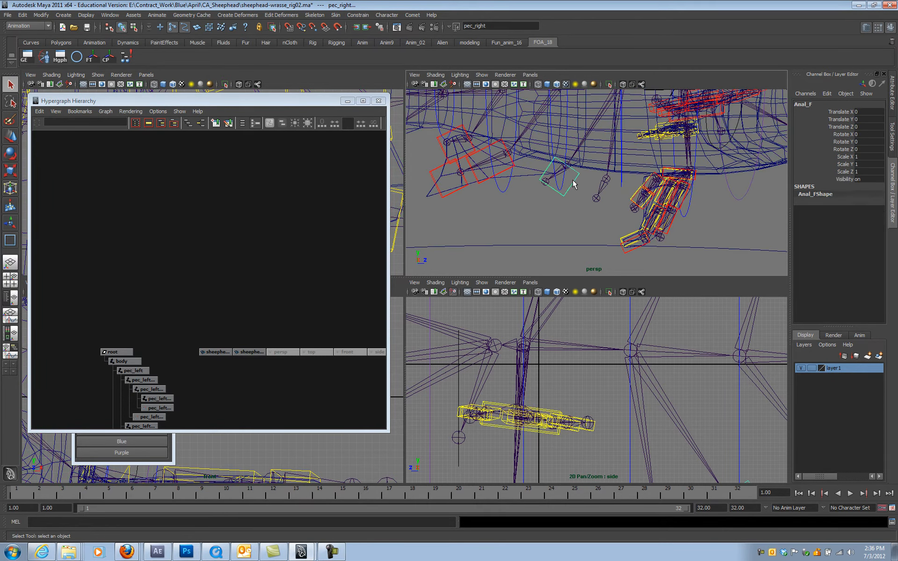
shift+click(541, 175)
key(ctrl+p)
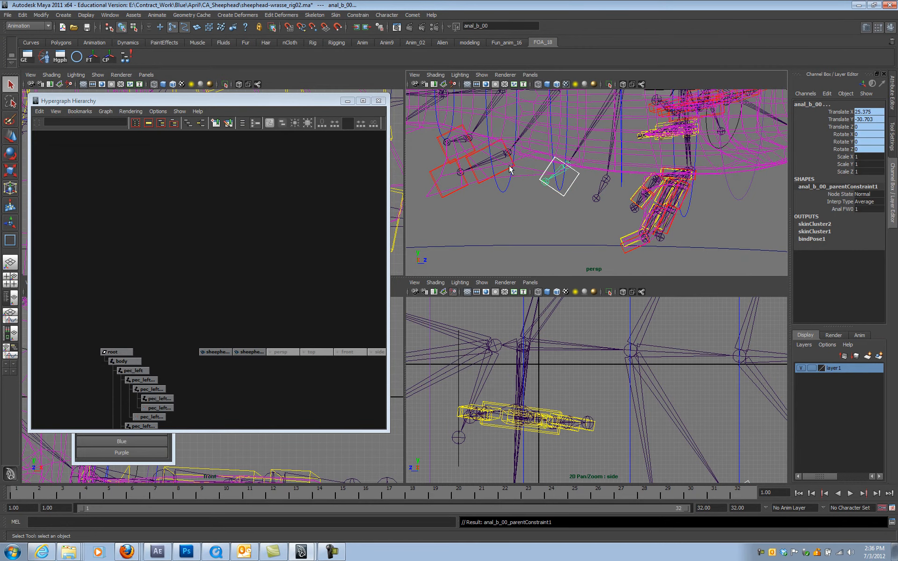
Parent-constrain the middle anal fin's tip joint to its box control and anal_c_00 to Anal_Mid.
alt+middle_drag(467, 192, 554, 206)
alt+right_drag(554, 206, 638, 201)
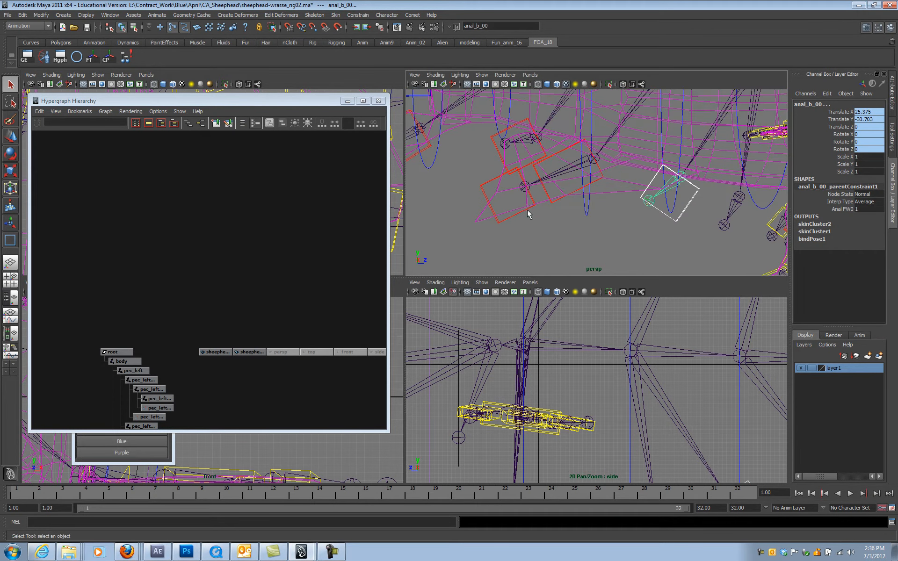
click(526, 208)
shift+click(521, 189)
key(g)
click(559, 198)
shift+click(563, 163)
key(g)
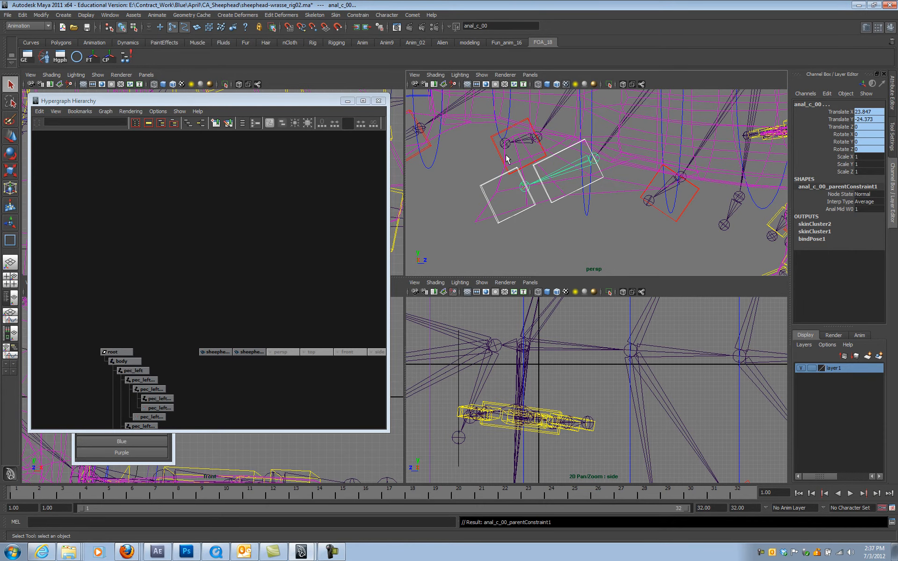
Parent-constrain the anal_d_00 joint to the Anal_B control.
click(505, 157)
shift+click(514, 141)
key(g)
Parent-constrain the dorsal_a_00 joint to the Dorsal control at the front of the dorsal fin.
alt+drag(614, 147, 606, 204)
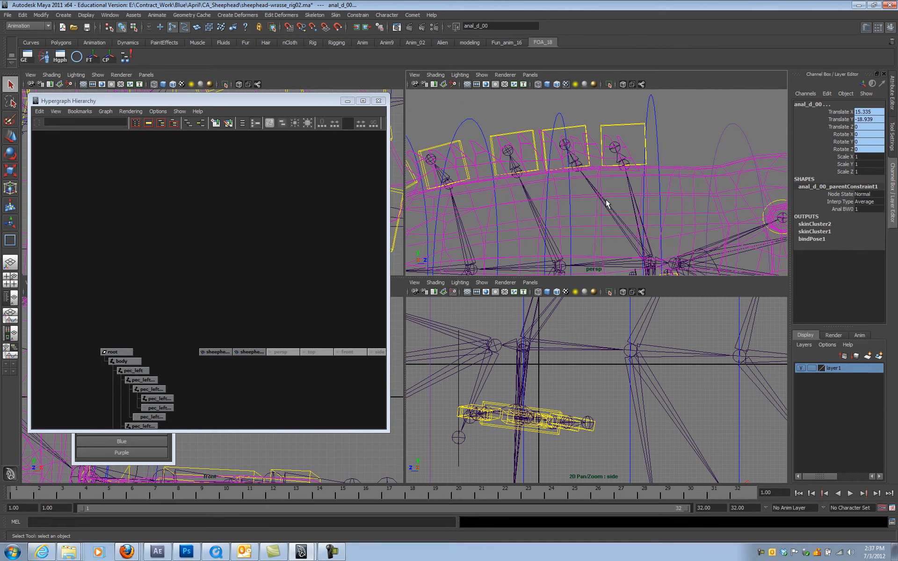
click(649, 143)
click(622, 165)
click(627, 126)
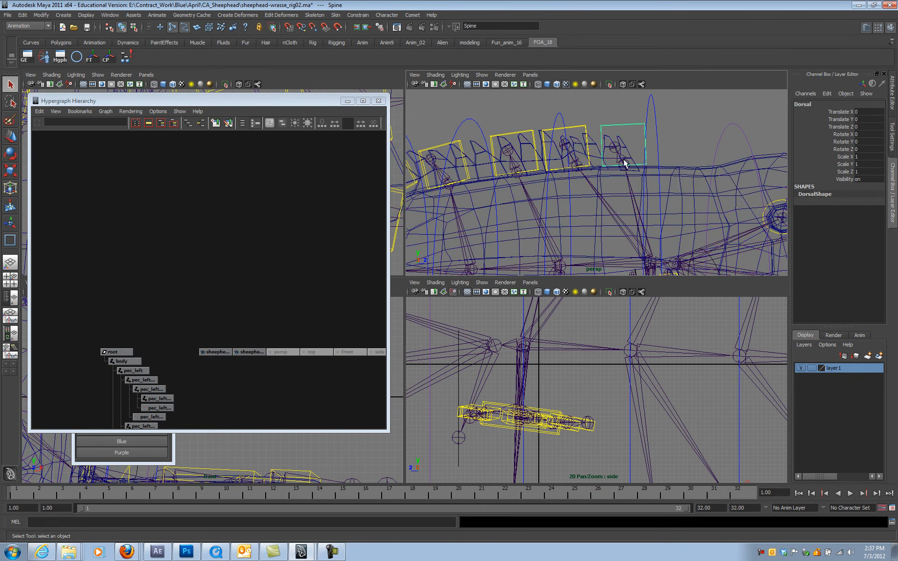
shift+click(624, 161)
key(g)
Parent-constrain the second dorsal fin joint from the front to Dorsal1 and dorsal_c_00 to Dorsal2.
click(568, 133)
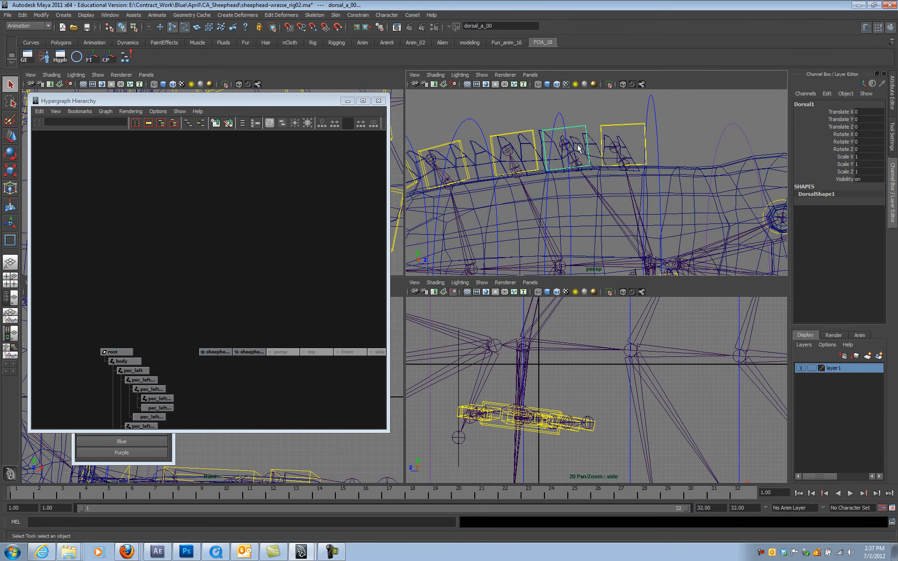
shift+click(574, 167)
key(g)
click(515, 133)
shift+click(514, 169)
key(g)
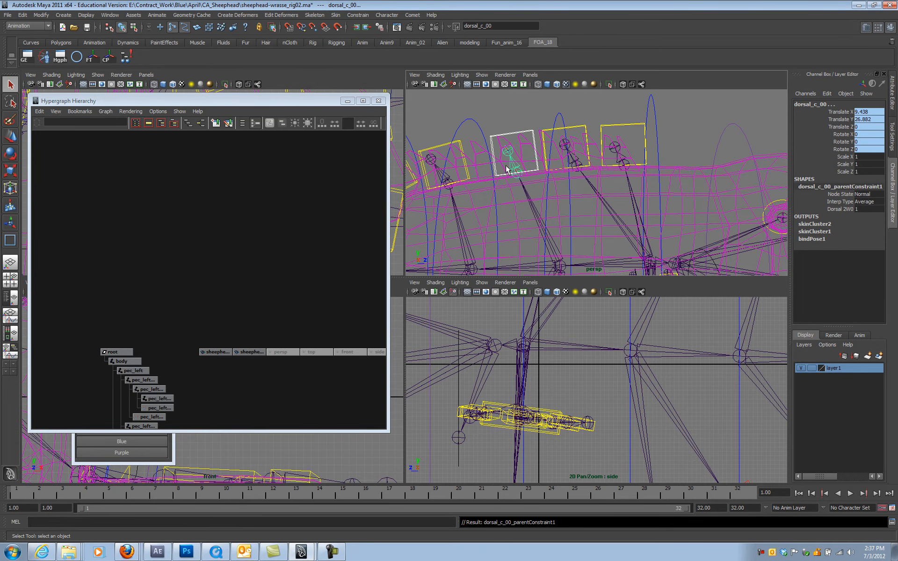
Parent-constrain the dorsal_d_00 joint to the Dorsal3 control.
click(458, 142)
shift+click(454, 180)
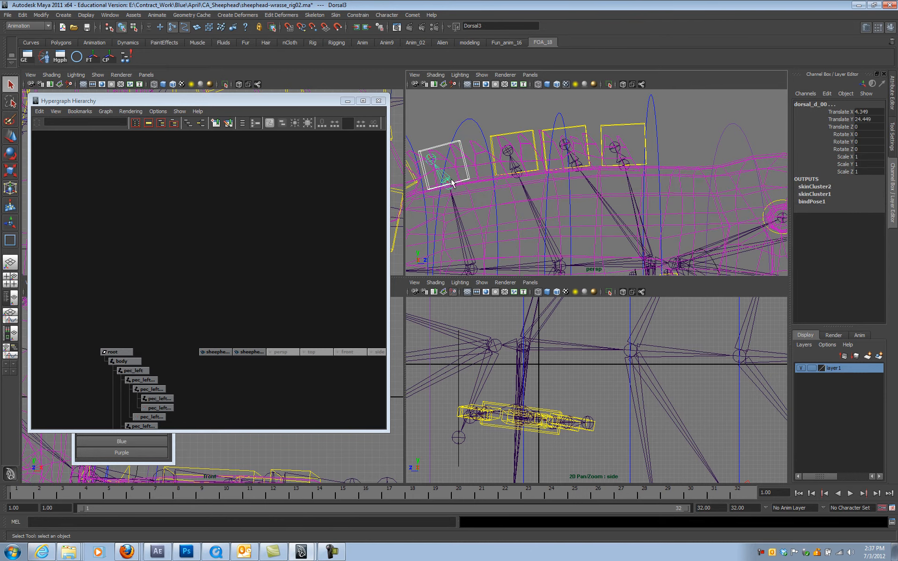
key(g)
Parent-constrain dorsal_e_01 to Dorsal9 and dorsal_e_00 to the box control at the rear dorsal fin's base.
alt+middle_drag(460, 191, 625, 177)
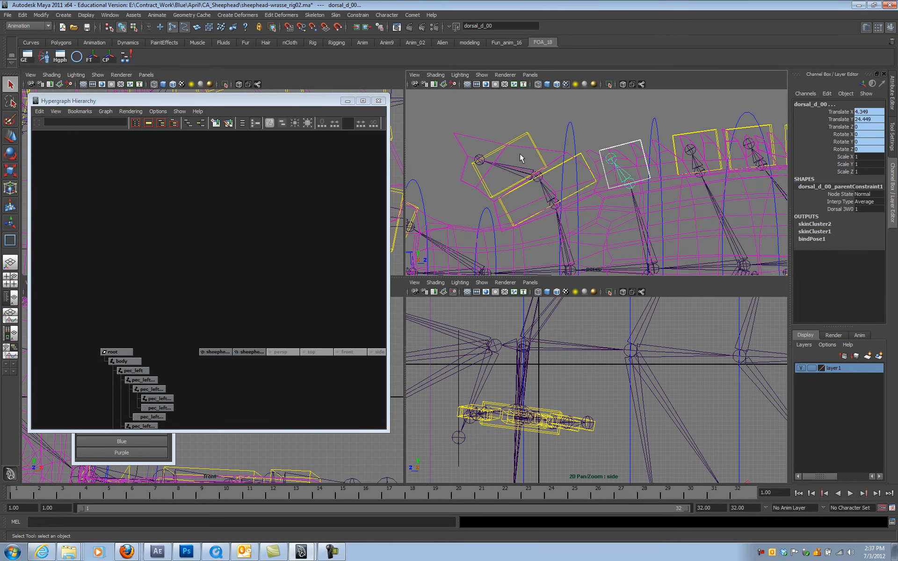
click(520, 142)
shift+click(517, 172)
key(g)
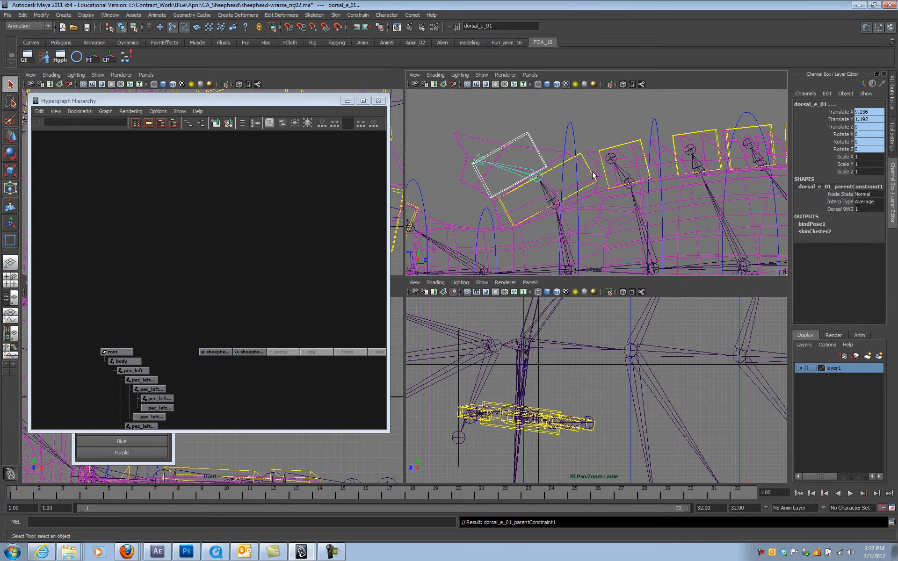
click(591, 174)
shift+click(554, 203)
key(g)
Parent-constrain tail_top_01 to Dorsal11 and the upper tail fin's inner joint to its box control.
alt+middle_drag(503, 243, 628, 192)
click(482, 137)
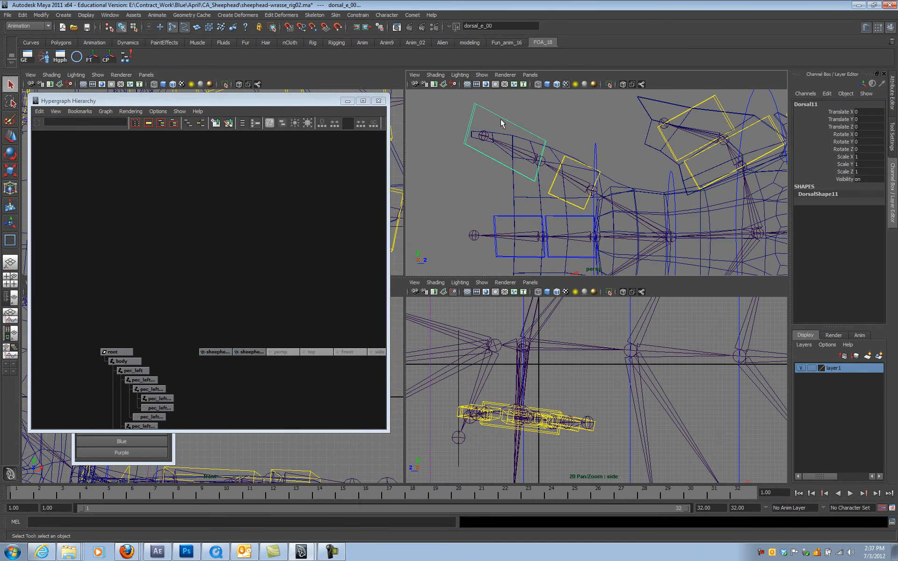
shift+click(520, 153)
key(g)
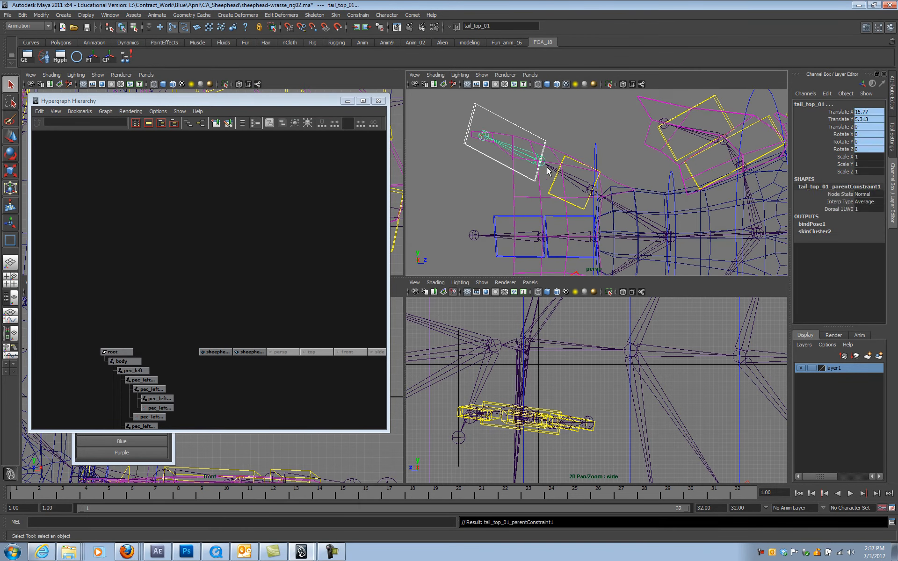
click(573, 177)
shift+click(572, 181)
key(g)
Parent-constrain the tail fin's outer center joint and tail_center_00 to their blue box controls.
alt+middle_drag(561, 212, 560, 128)
click(516, 177)
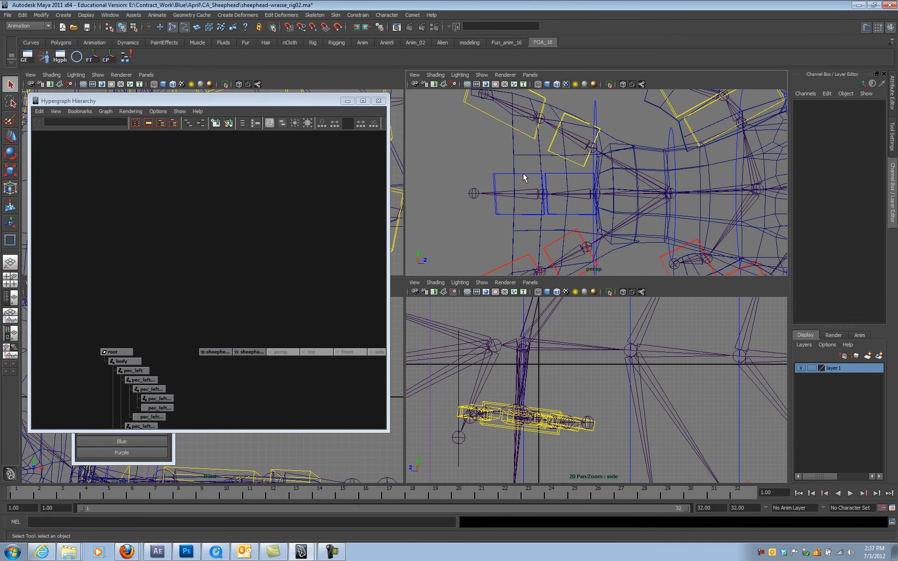
click(524, 177)
shift+click(529, 191)
key(g)
click(560, 177)
shift+click(580, 193)
key(g)
Parent-constrain the tail_bottom_01 joint to the Dorsal15 control on the lower tail fin.
click(523, 257)
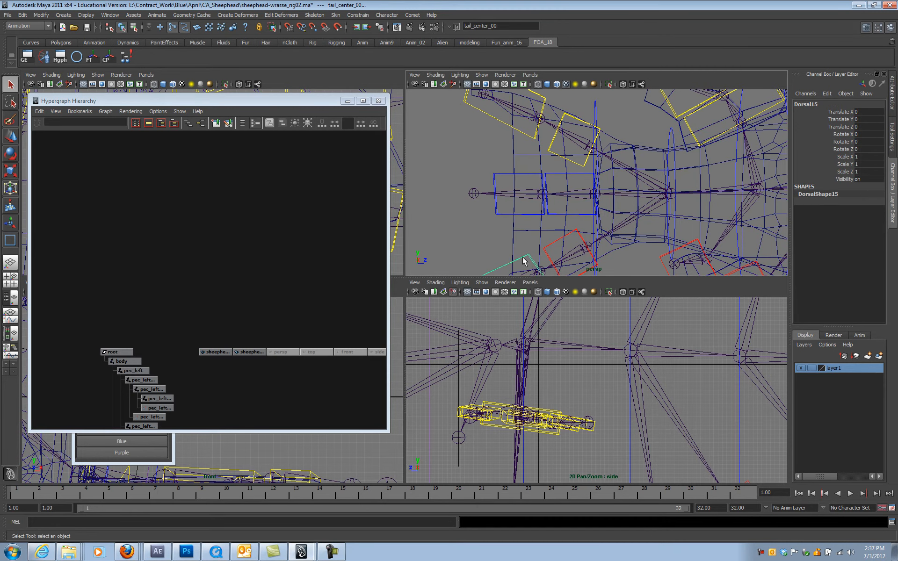
shift+click(529, 271)
key(g)
alt+middle_drag(556, 240, 547, 225)
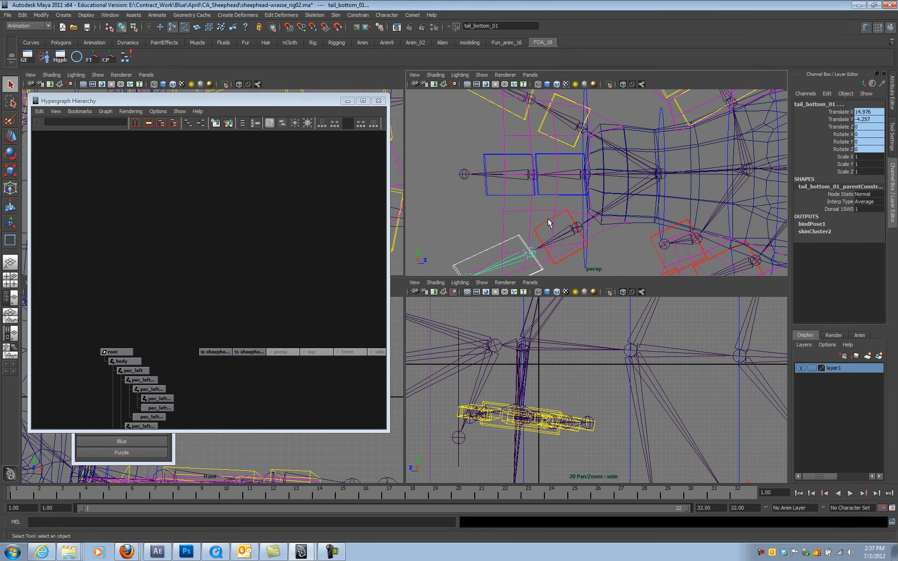
Parent-constrain the tail_bottom_00 joint to the Dorsal14 control on the lower tail fin.
click(579, 234)
shift+click(571, 235)
key(g)
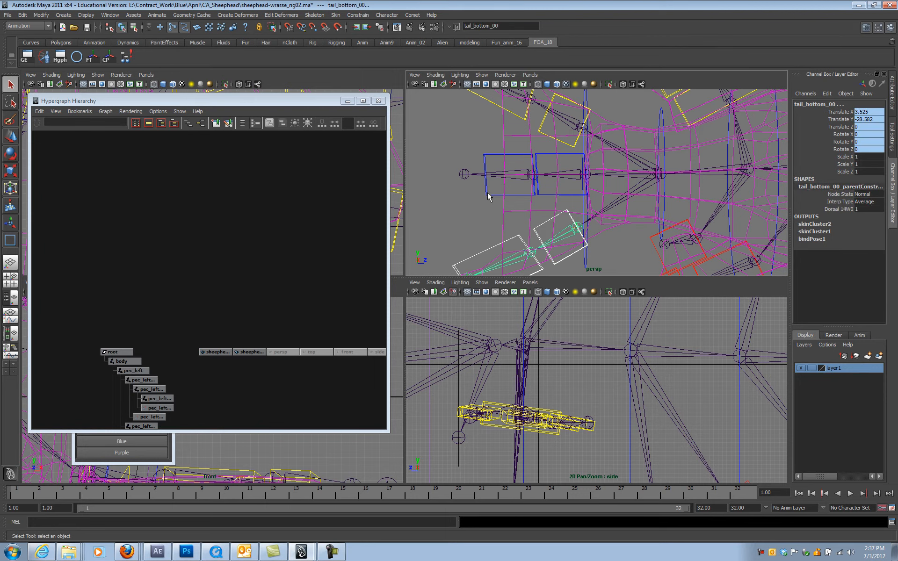
Parent-constrain the tail joint to the circular control curve that surrounds it at the base of the tail.
click(488, 196)
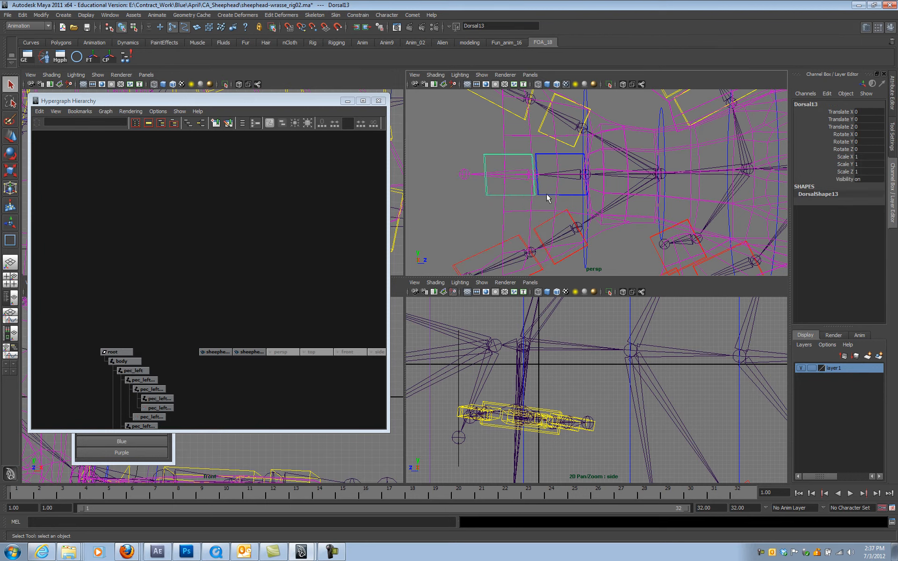
click(587, 101)
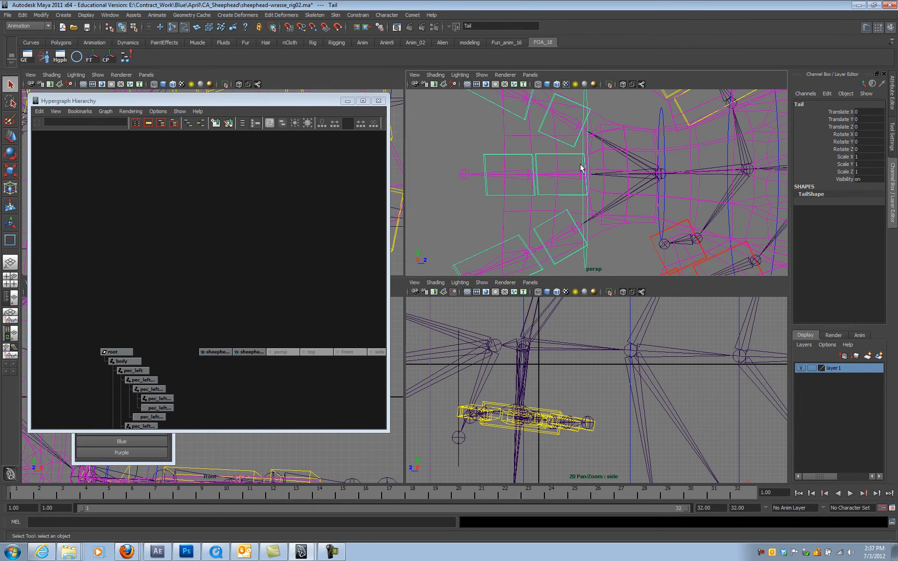
alt+middle_drag(579, 188, 517, 200)
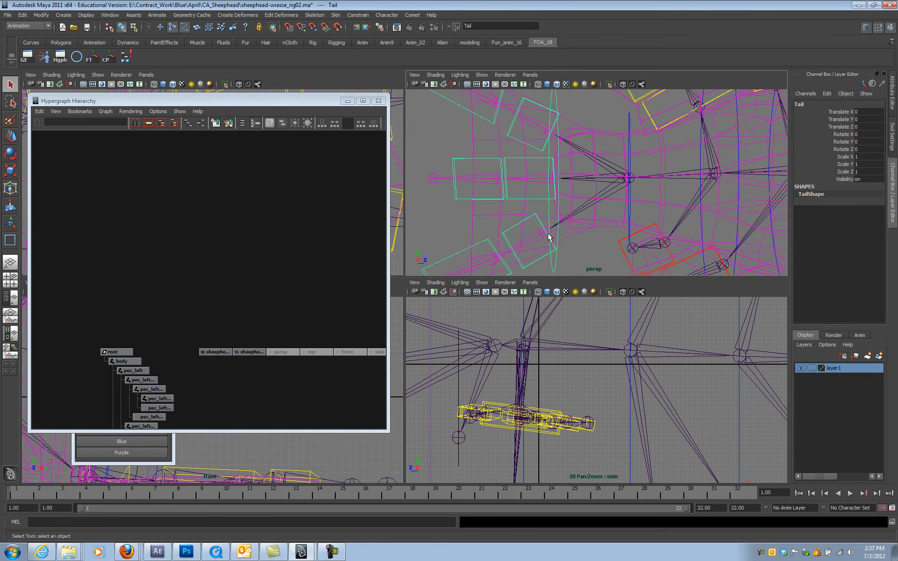
click(628, 121)
shift+click(613, 177)
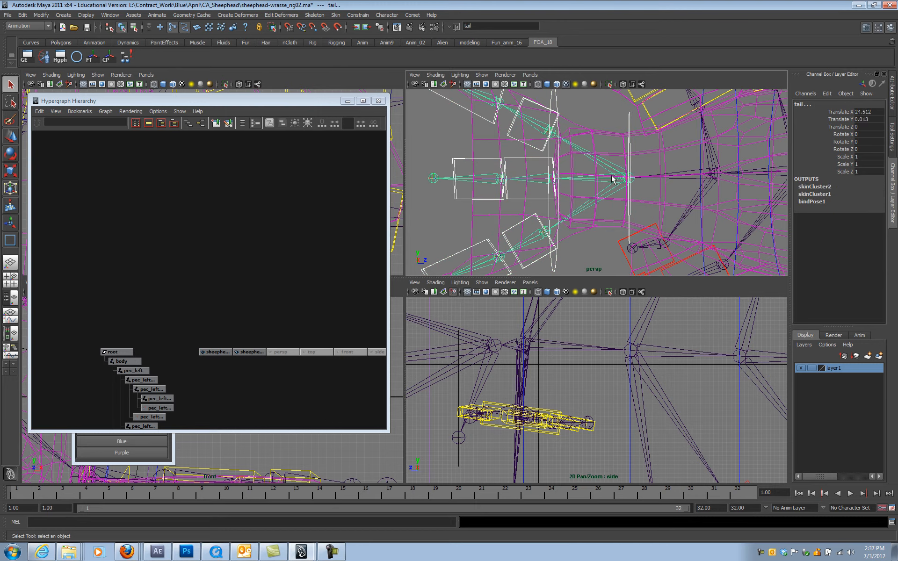
key(g)
Parent-constrain the spine_02 joint to the circular control curve that surrounds it.
click(708, 143)
alt+middle_drag(716, 150, 614, 160)
click(659, 165)
click(661, 169)
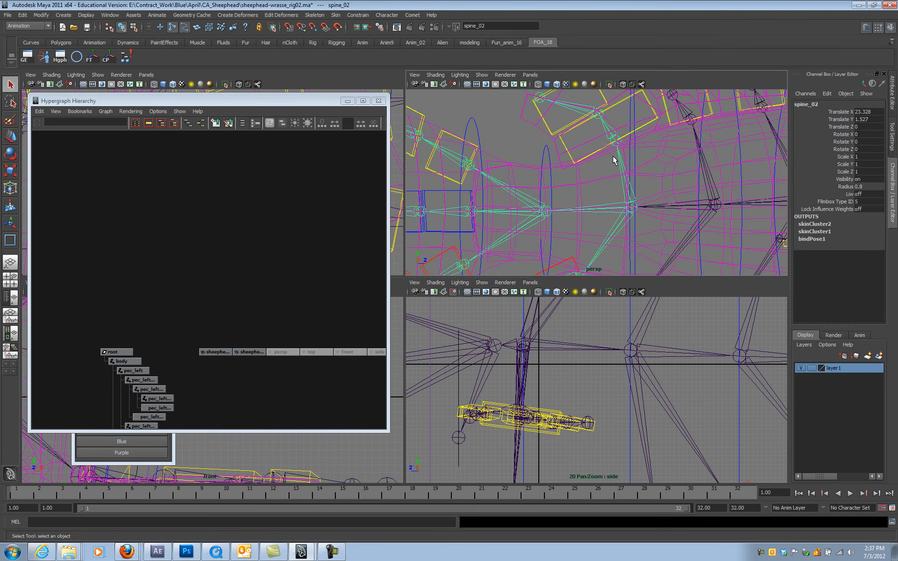
shift+click(616, 211)
key(g)
Parent-constrain the spine_01 joint to the Spine2 control and the spine_00 joint to the Spine1 control.
click(702, 179)
click(700, 183)
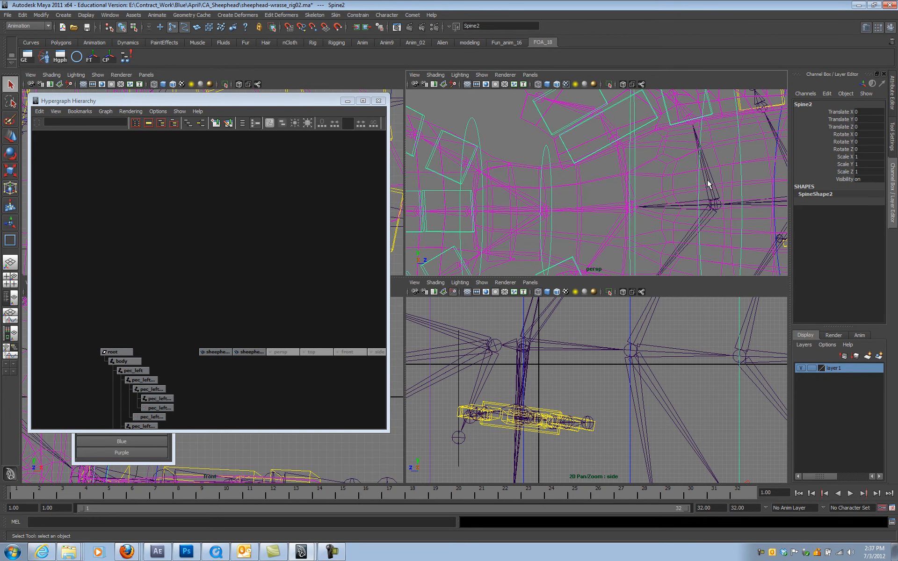
click(709, 185)
key(g)
alt+right_drag(729, 216, 563, 197)
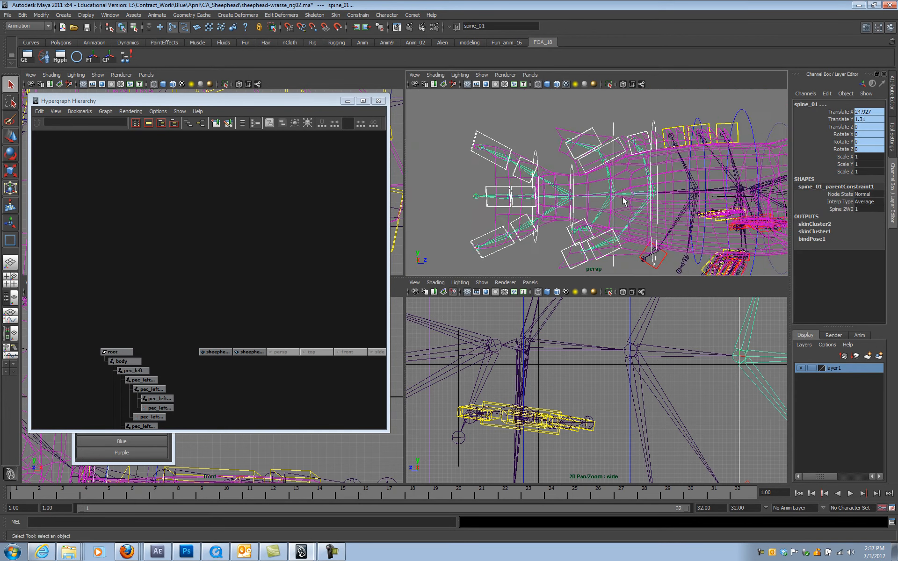
alt+middle_drag(687, 180, 605, 182)
click(616, 176)
shift+click(605, 196)
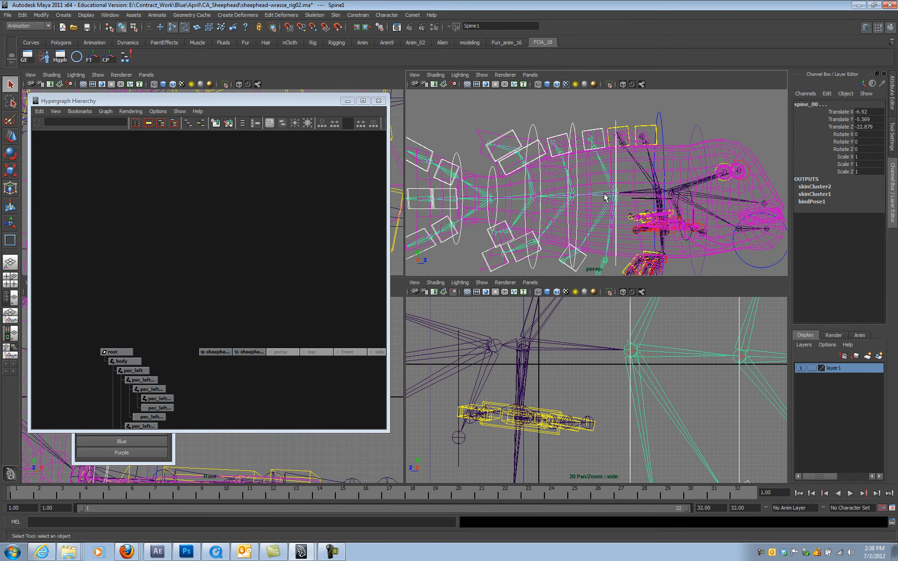
key(g)
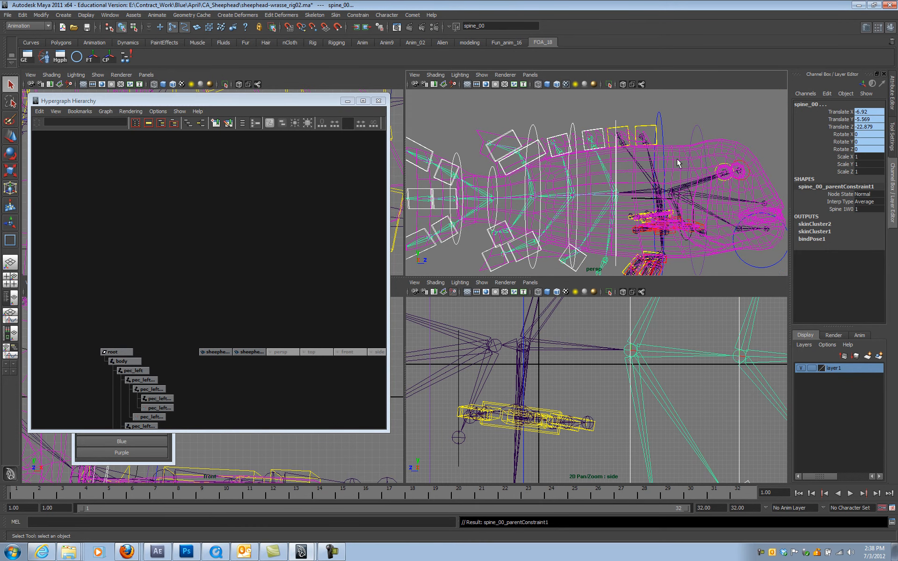
Parent-constrain the body joint to the Spine control curve.
click(666, 124)
click(644, 177)
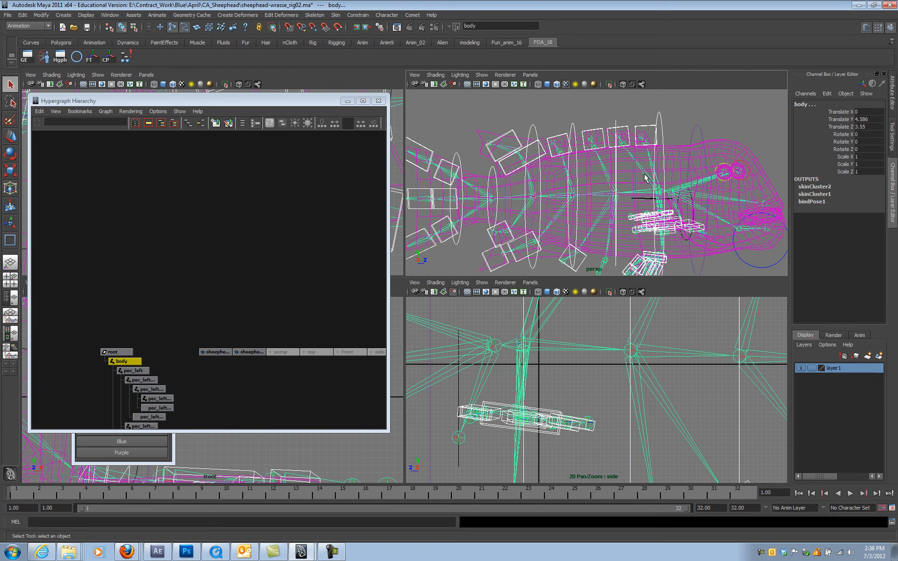
key(g)
alt+drag(655, 213, 668, 176)
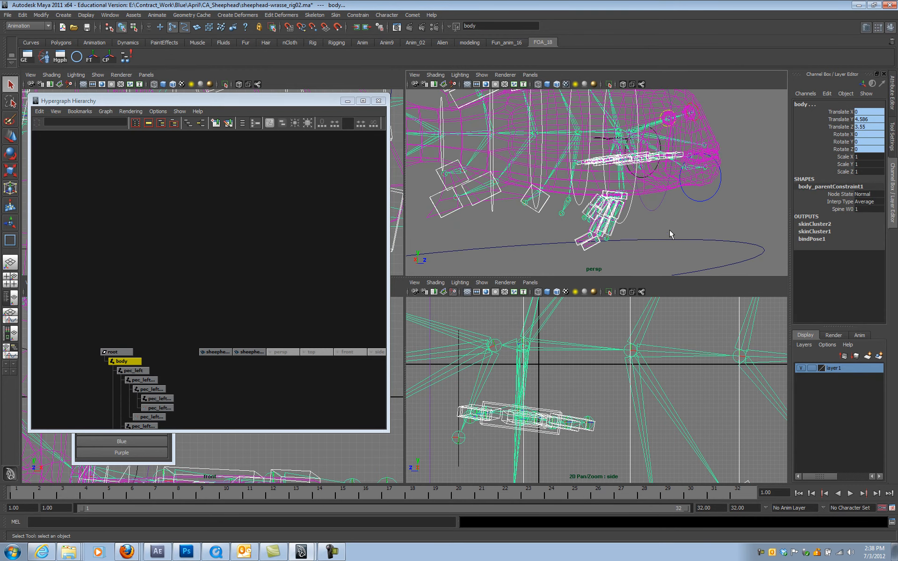
Examine how Main_Ctrl, the root group and the body joint relate in the hierarchy graph and the perspective view.
click(647, 240)
alt+middle_drag(114, 365, 196, 294)
alt+right_drag(196, 295, 293, 314)
alt+middle_drag(263, 331, 262, 288)
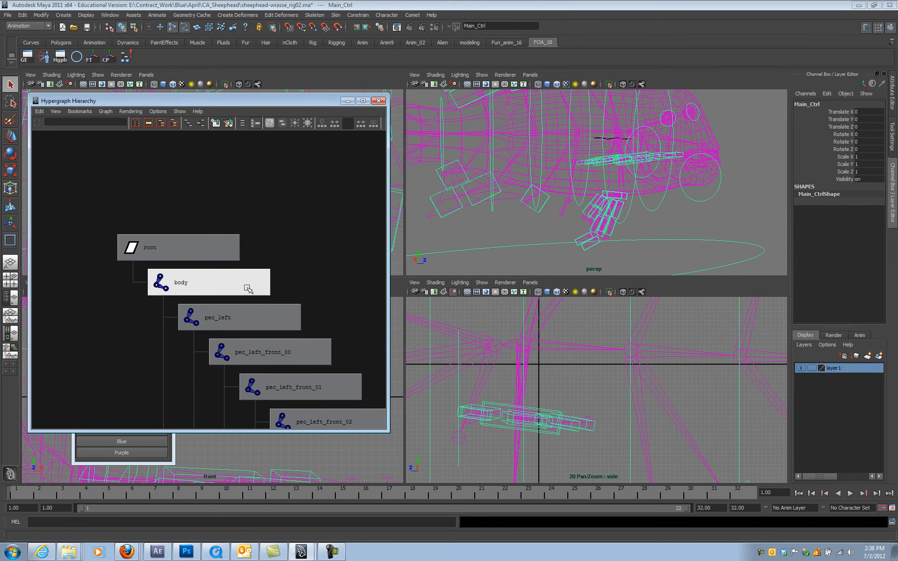
click(217, 290)
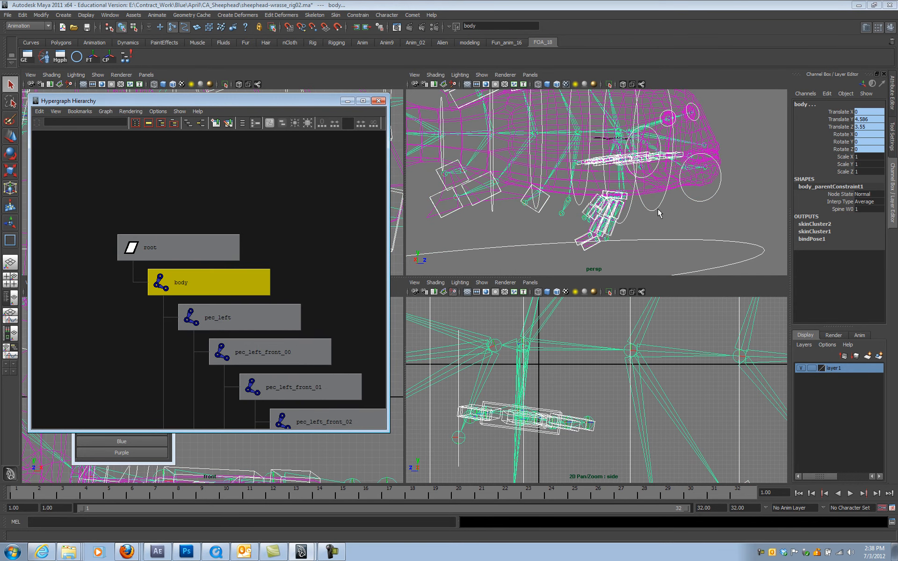
click(180, 247)
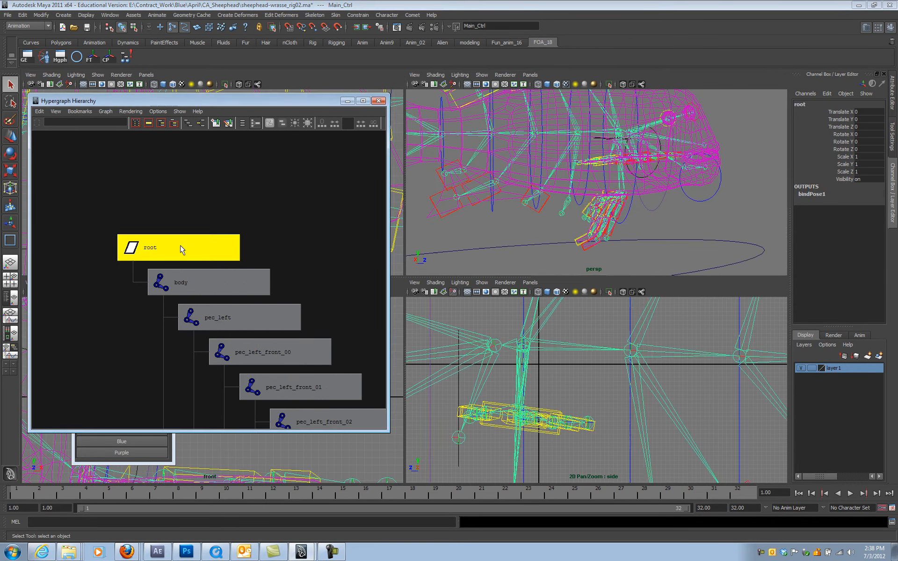
click(176, 233)
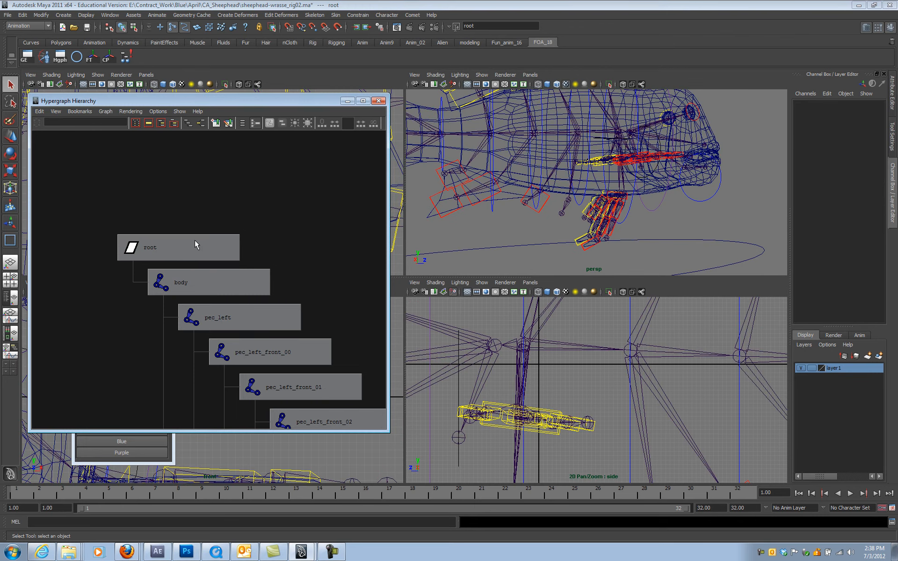
middle_drag(186, 244, 184, 251)
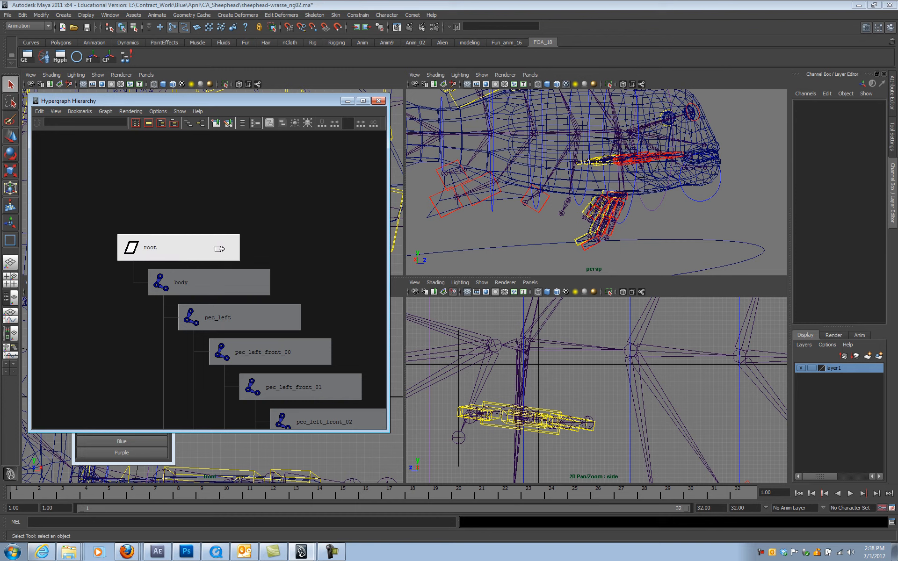
middle_drag(219, 248, 562, 173)
Test the rig by moving Main_Ctrl away from its place, and undo the move.
click(683, 242)
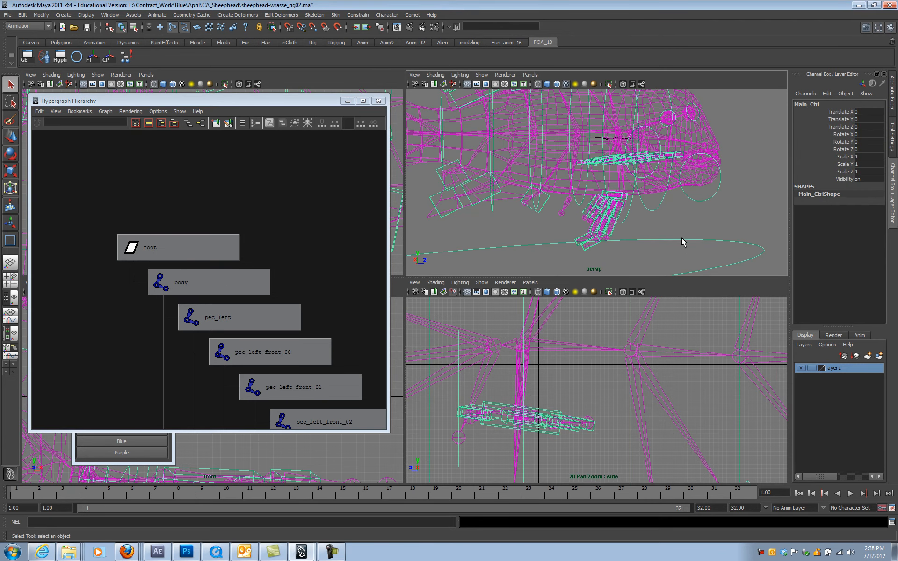
alt+drag(641, 172, 627, 216)
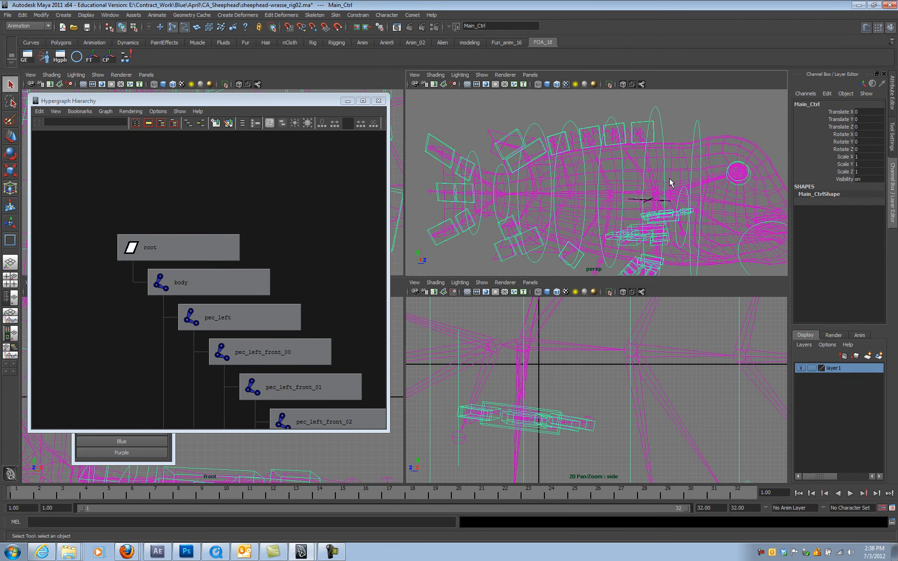
key(f)
key(w)
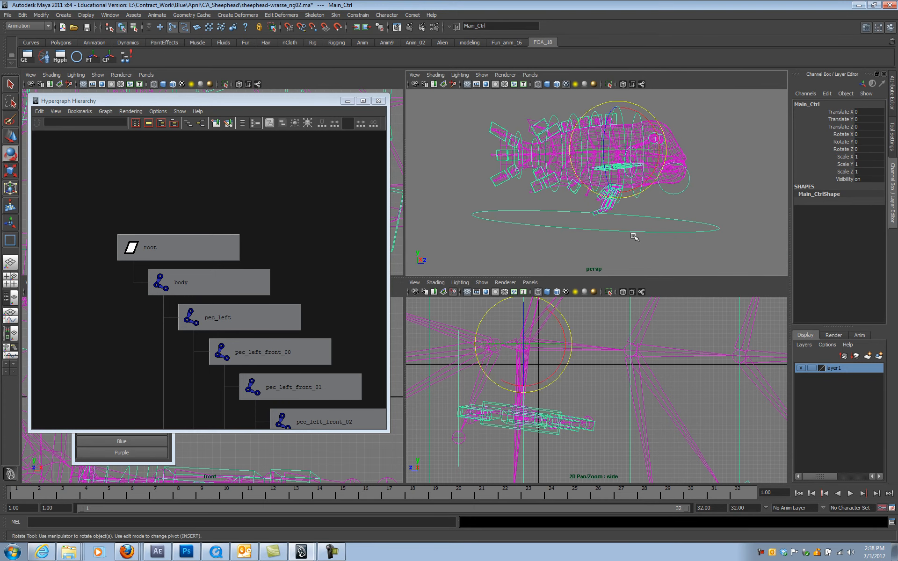
drag(616, 151, 462, 215)
alt+drag(556, 194, 551, 262)
key(ctrl+z)
Check the pec_left, pec_left_front and pec_left_center joints in the hierarchy for parent constraints, and inspect pec_left_center_02 in the perspective view.
alt+drag(593, 193, 541, 219)
alt+right_drag(277, 311, 300, 228)
click(206, 213)
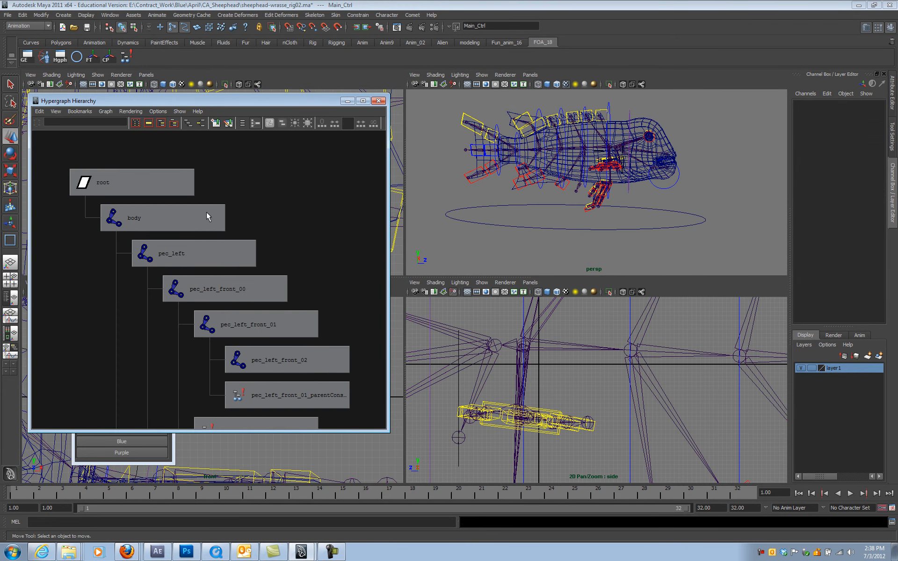
click(217, 255)
click(228, 293)
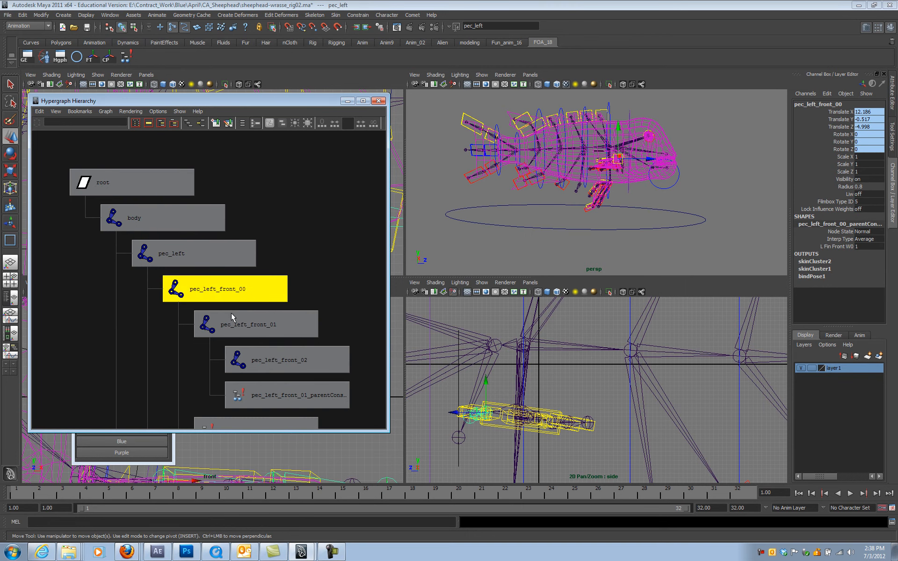
click(248, 327)
click(251, 358)
alt+middle_drag(251, 373, 251, 186)
click(224, 279)
click(254, 314)
click(281, 349)
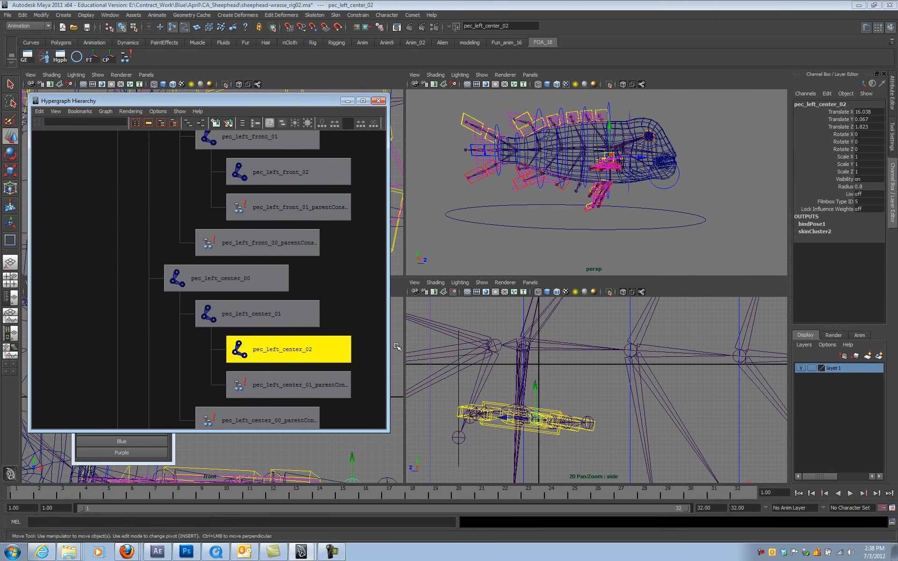
key(f)
alt+drag(623, 190, 615, 213)
key(f)
alt+right_drag(610, 190, 383, 211)
alt+middle_drag(437, 210, 501, 115)
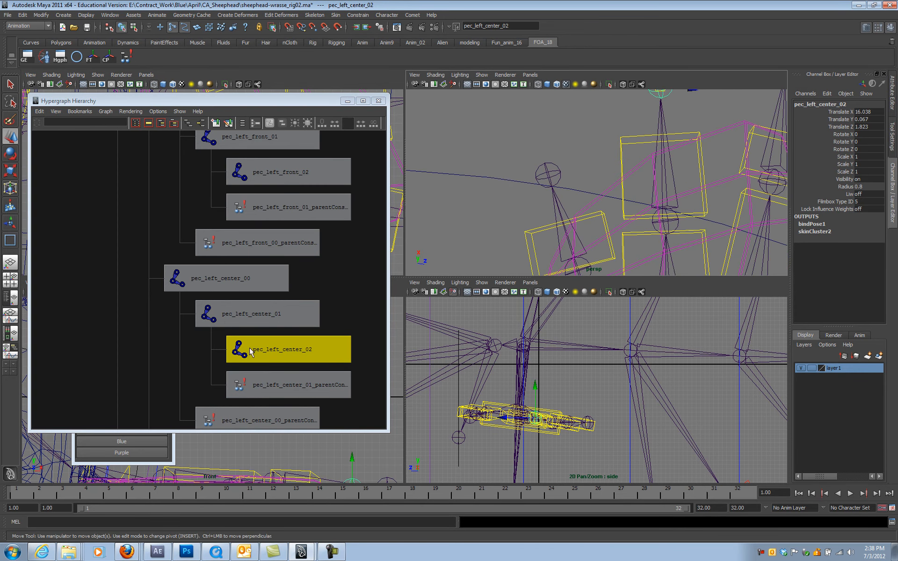
Check the pec_left_back joints and the pelvic, dorsal and spine branches below them in the hierarchy for parent constraints.
alt+right_drag(310, 343, 208, 373)
alt+middle_drag(209, 373, 218, 226)
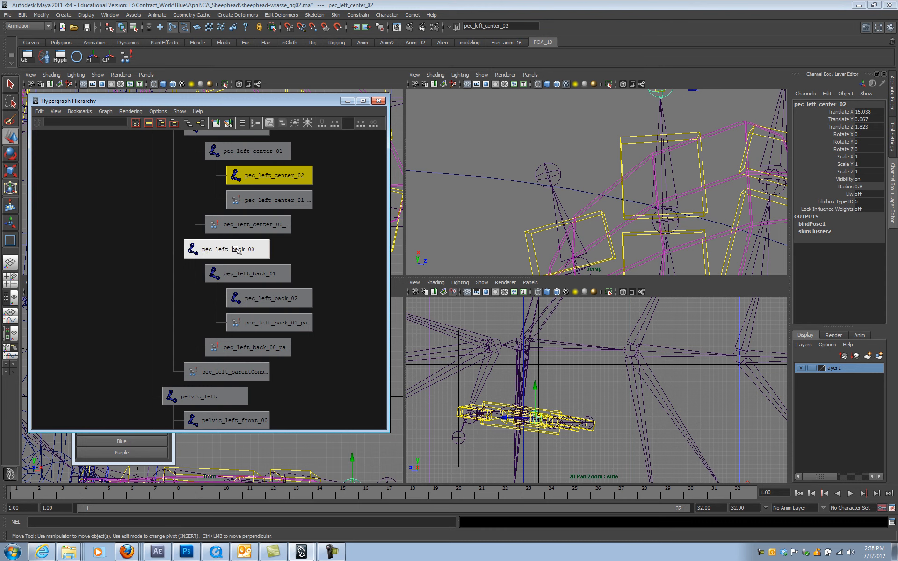
click(237, 249)
click(239, 273)
click(245, 299)
alt+right_drag(247, 322, 34, 332)
alt+middle_drag(175, 337, 181, 234)
alt+drag(573, 263, 445, 222)
alt+right_drag(545, 236, 421, 234)
alt+drag(545, 261, 554, 200)
alt+right_drag(560, 201, 472, 202)
alt+drag(577, 205, 613, 149)
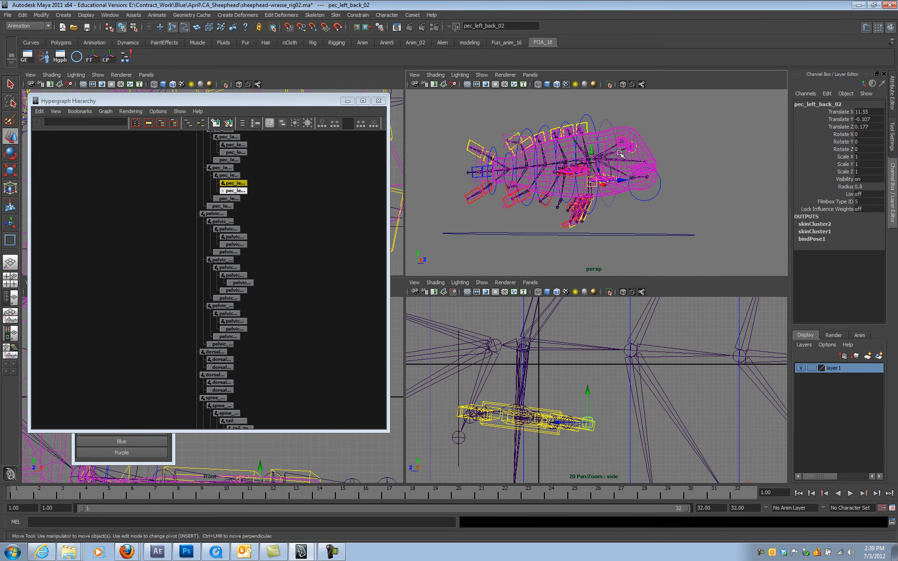